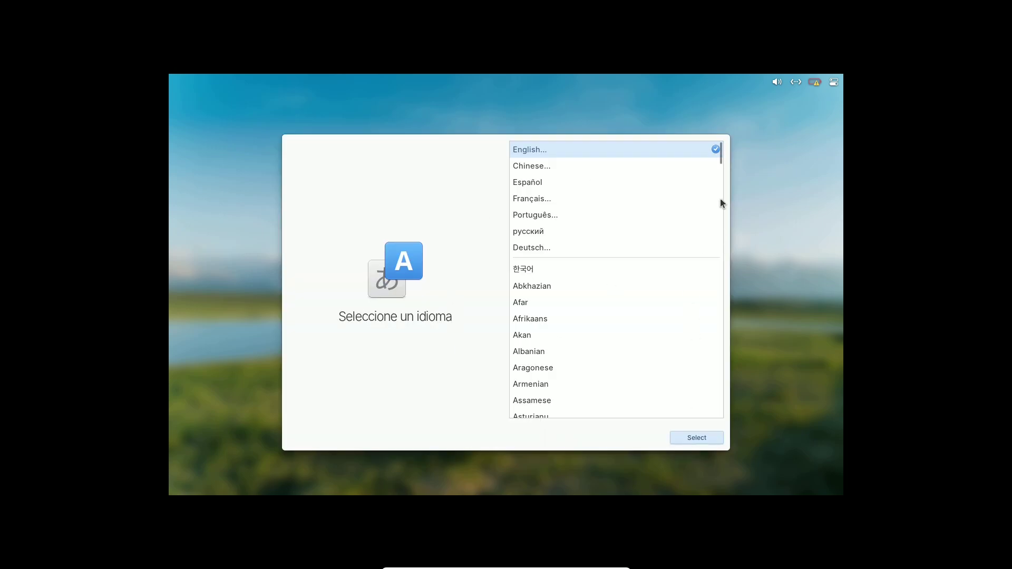
left_click(794, 84)
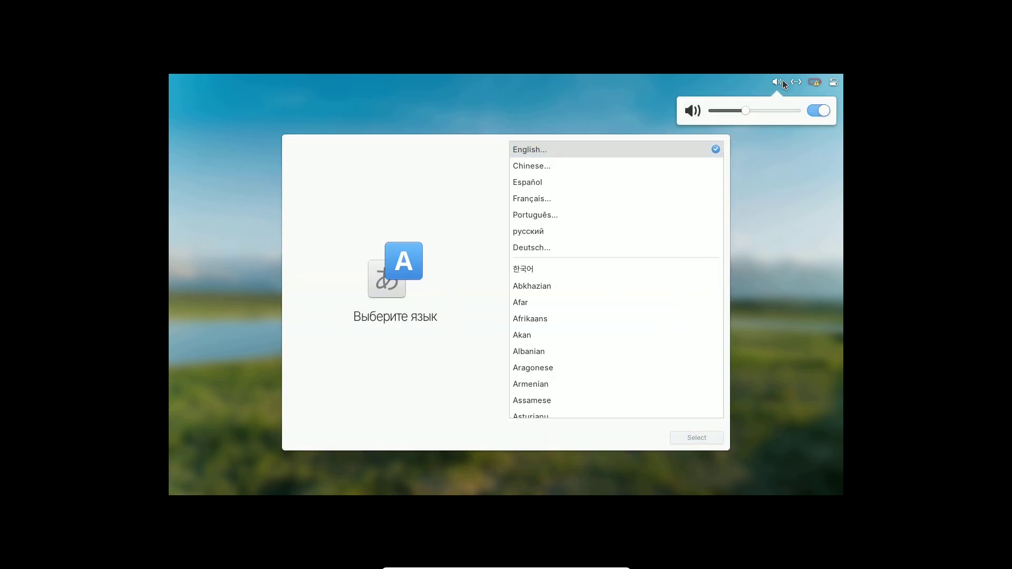
mouse_move(834, 81)
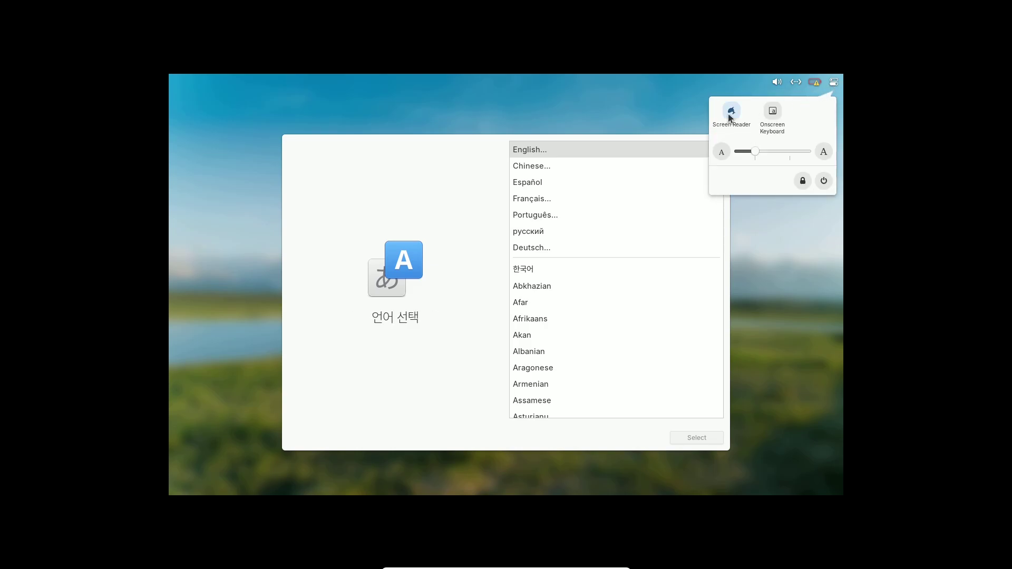
left_click(585, 181)
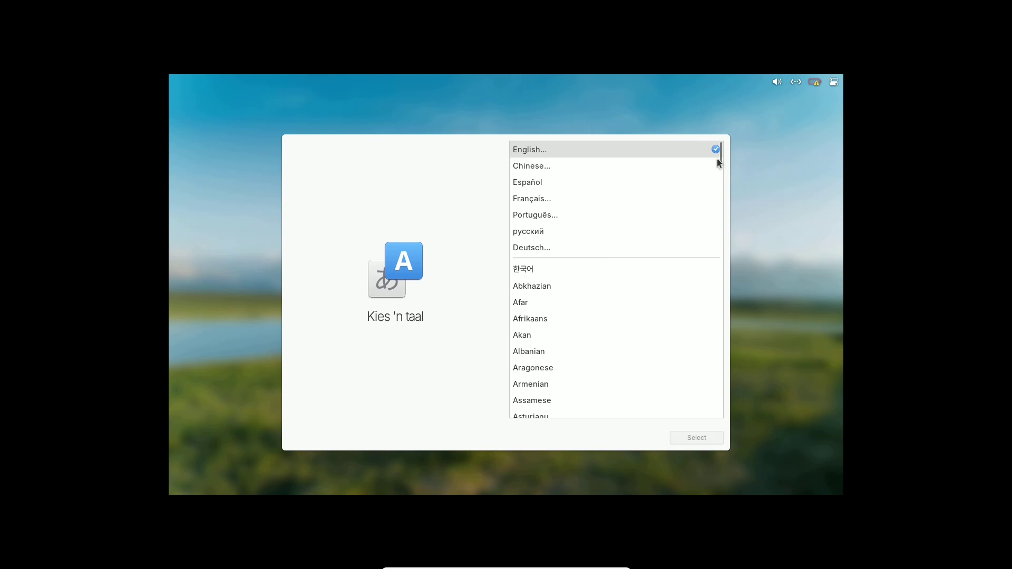
Step: Select English (United States) as the installer language and continue to the Try or Install page
left_click(696, 154)
left_click(701, 441)
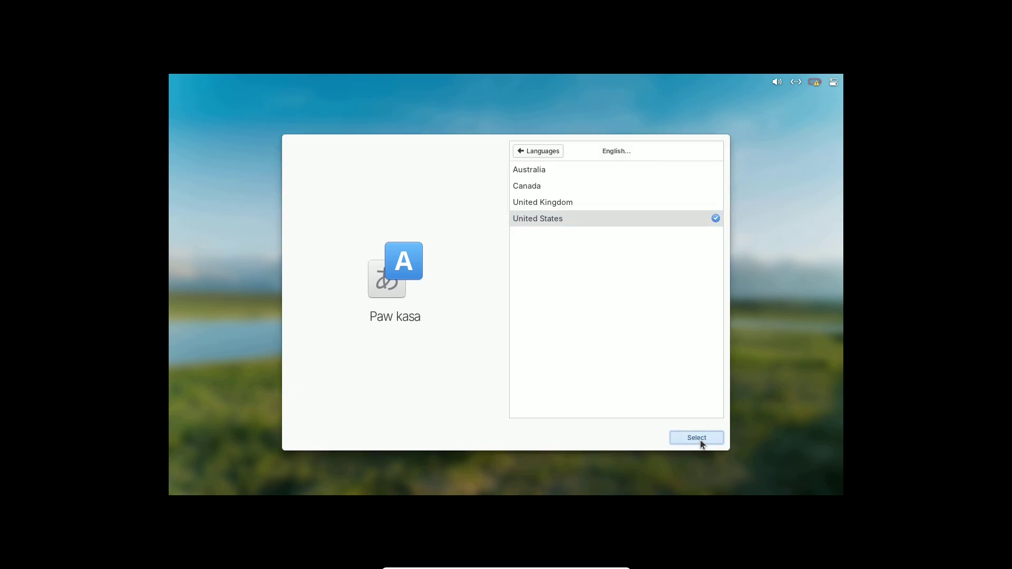
left_click(701, 442)
left_click(700, 442)
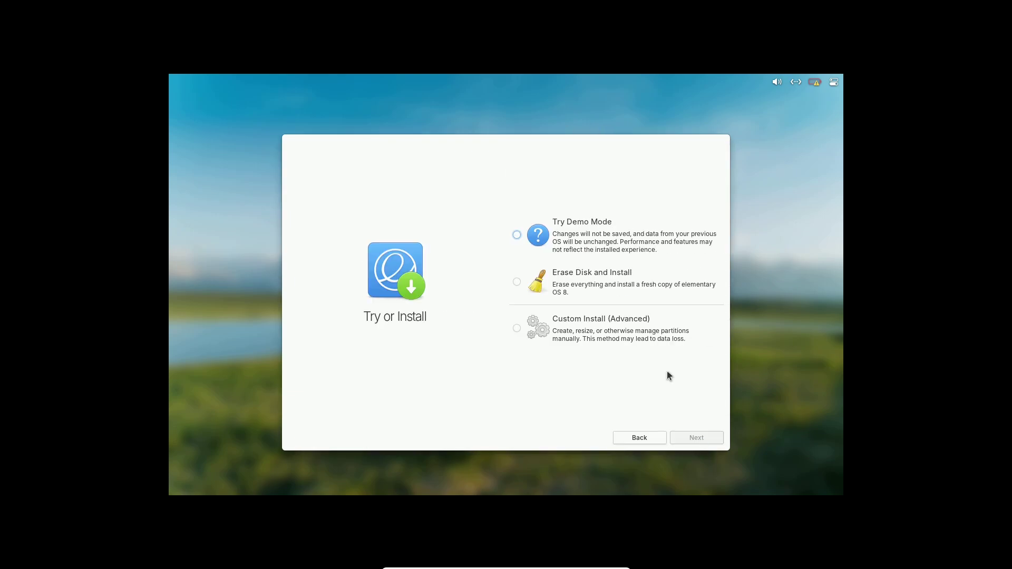
Step: Choose Try Demo Mode and start the live desktop without installing
left_click(518, 236)
left_click(519, 289)
key("Down")
left_click(516, 234)
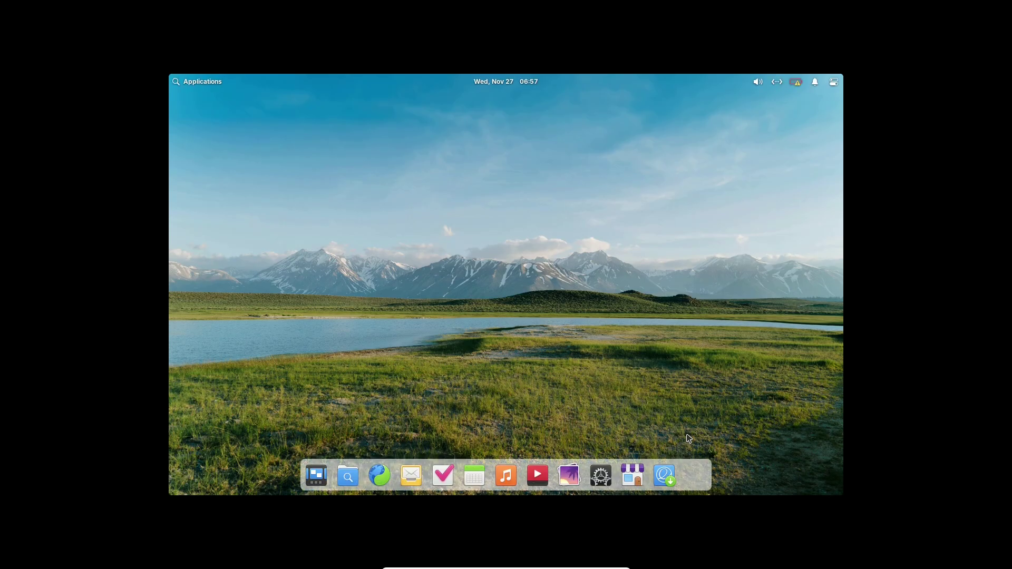
Step: Set the display resolution to 1920 × 1080 from the desktop's display settings, keep the new settings and close the settings window
right_click(686, 195)
left_click(699, 234)
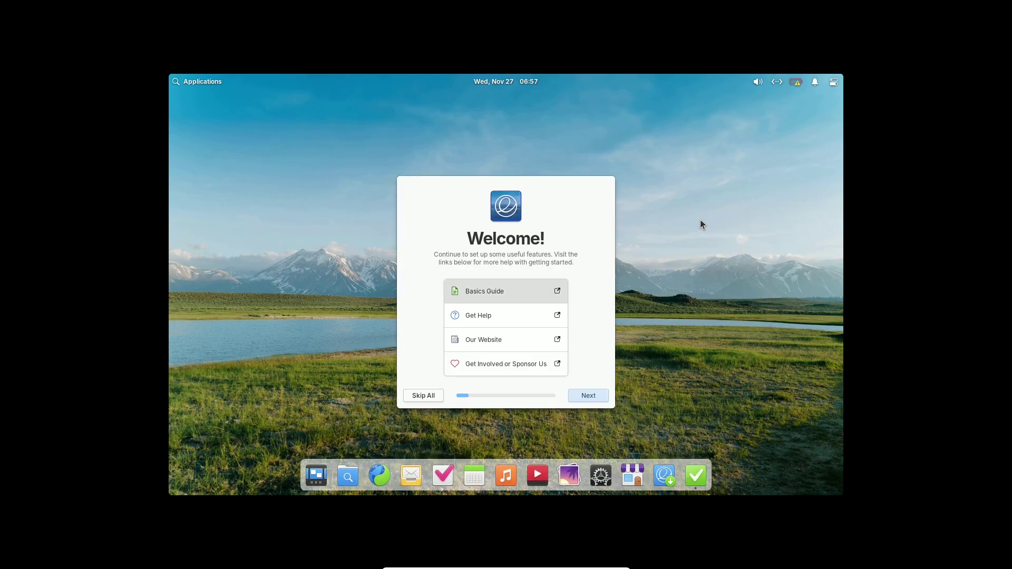
left_click(646, 199)
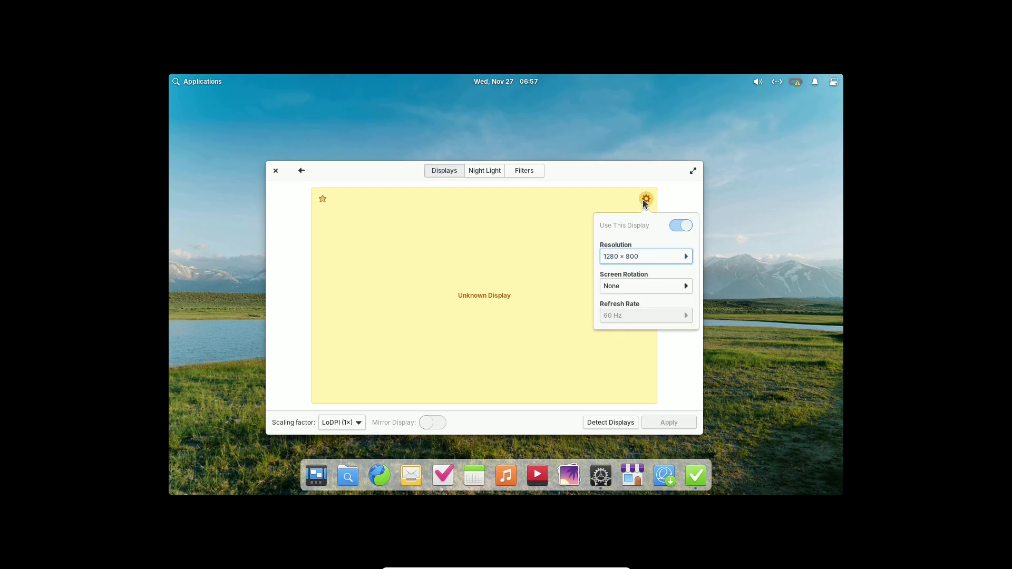
left_click(643, 256)
left_click(628, 374)
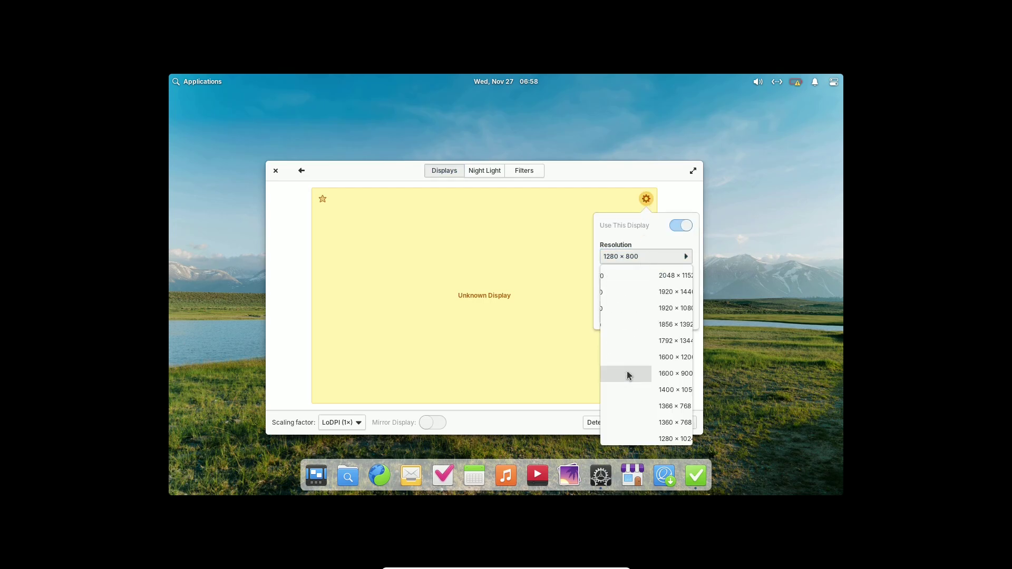
left_click(653, 340)
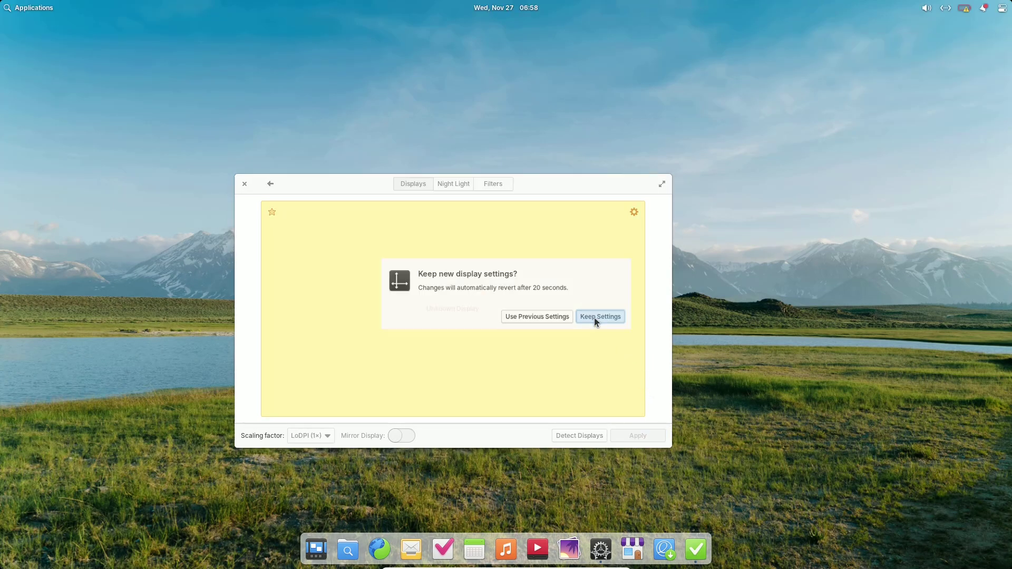
left_click(597, 318)
left_click(280, 185)
left_click_drag(643, 199, 918, 124)
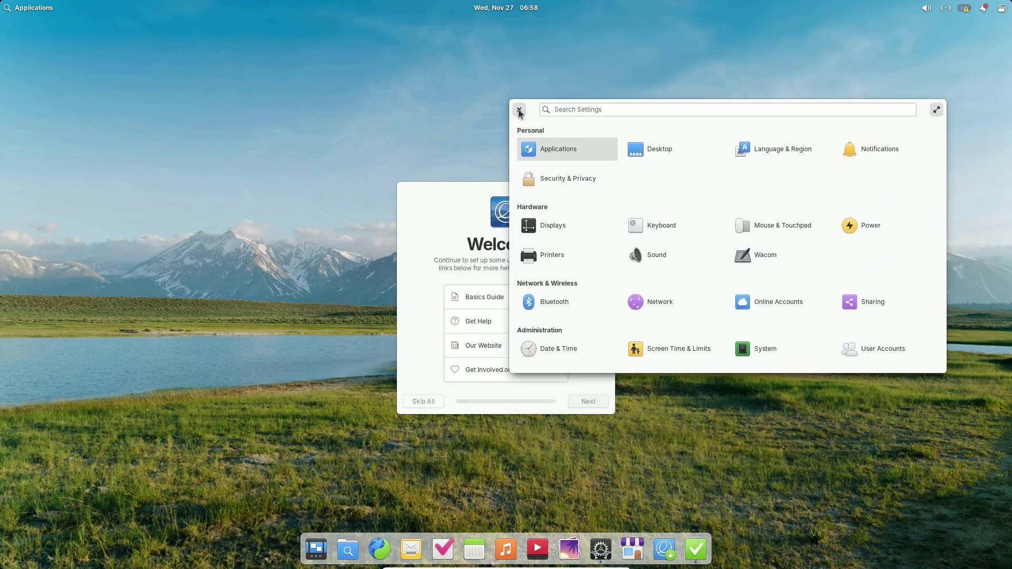
left_click(520, 110)
Step: Open the multitasking view, look at the empty workspace and return to the workspace with the Welcome window
left_click(311, 548)
left_click(528, 543)
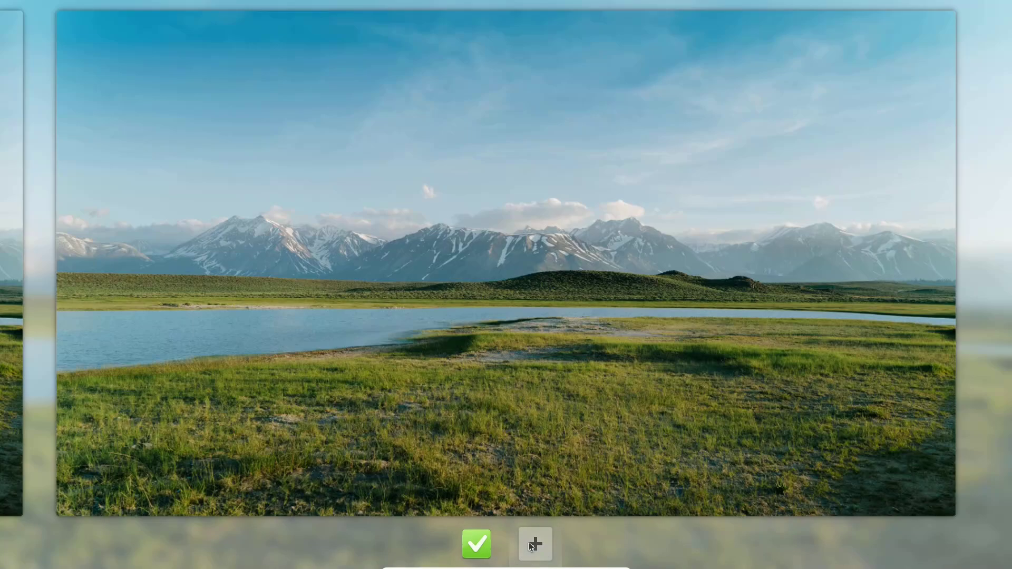
left_click(486, 547)
left_click(486, 548)
Step: Browse the installed applications by category, from Accessories through System Tools
left_click(34, 8)
left_click(37, 37)
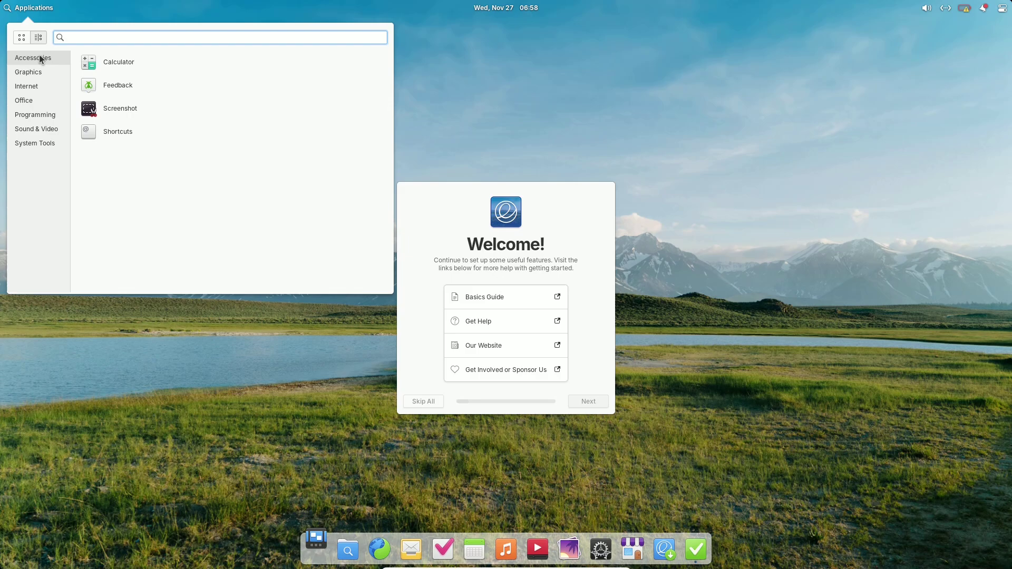
left_click(41, 58)
left_click(42, 74)
left_click(41, 86)
left_click(42, 99)
mouse_move(34, 143)
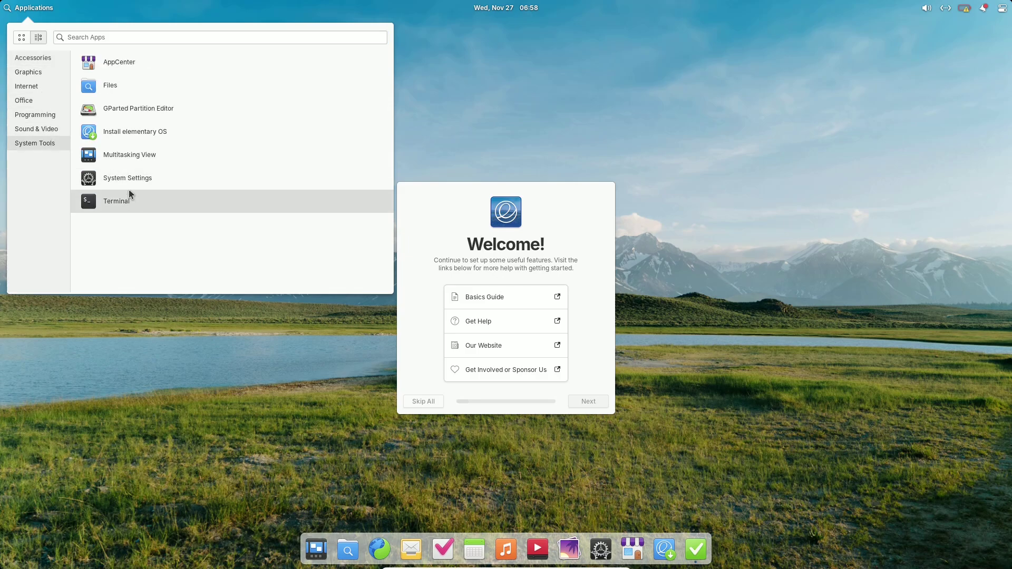
Step: Open the System page of System Settings and maximize its window
left_click(159, 176)
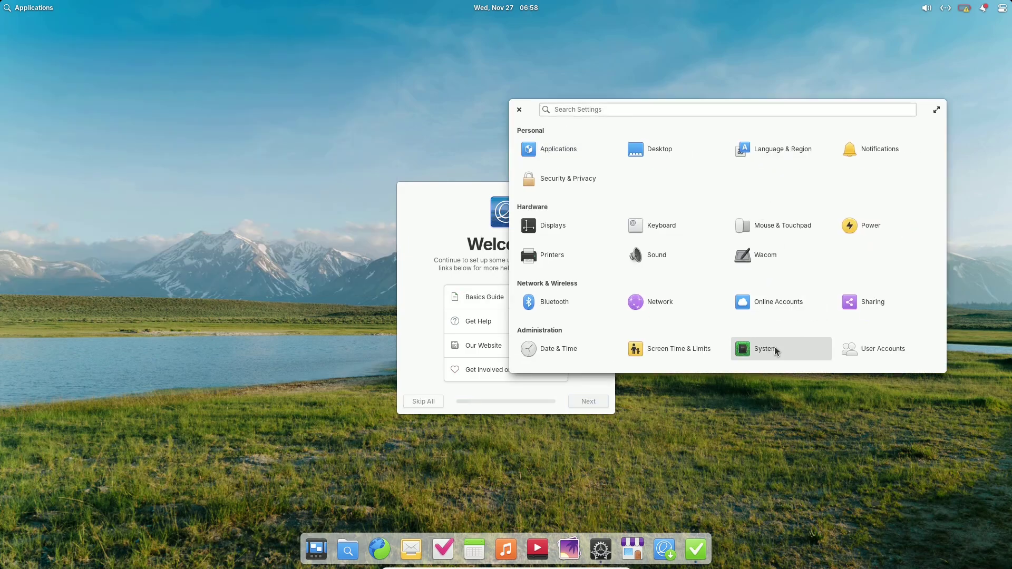
left_click(774, 349)
left_click_drag(864, 112, 584, 161)
left_click(655, 159)
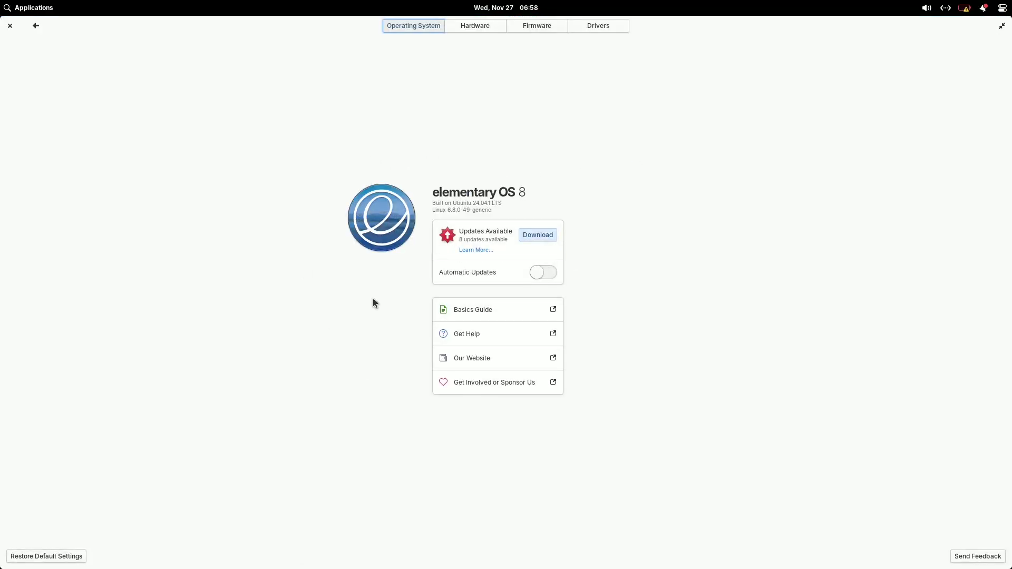
Step: Look through the hardware and firmware information and start installing the open-vm-tools-desktop driver
left_click(474, 25)
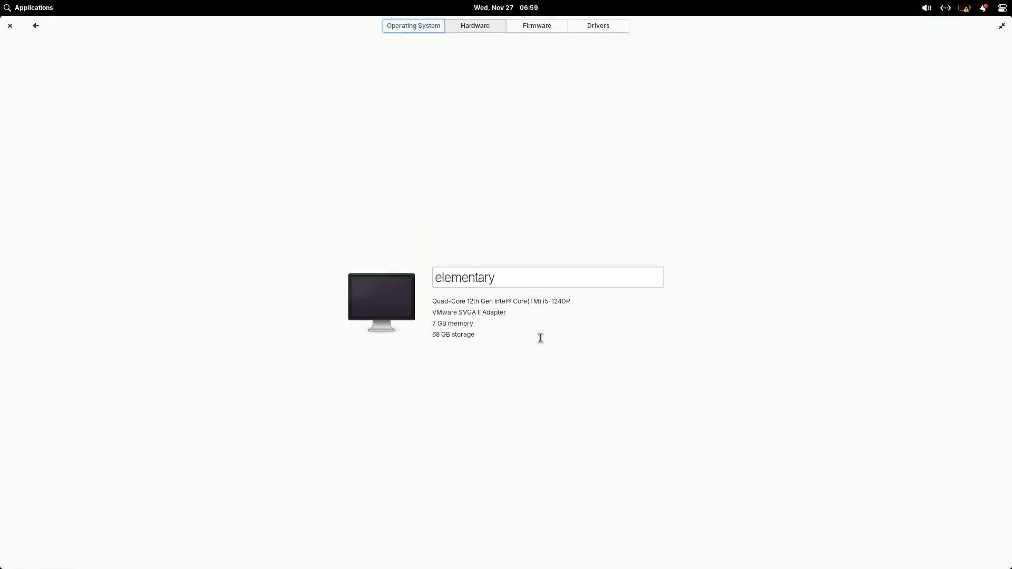
left_click(548, 30)
left_click(580, 25)
left_click(659, 111)
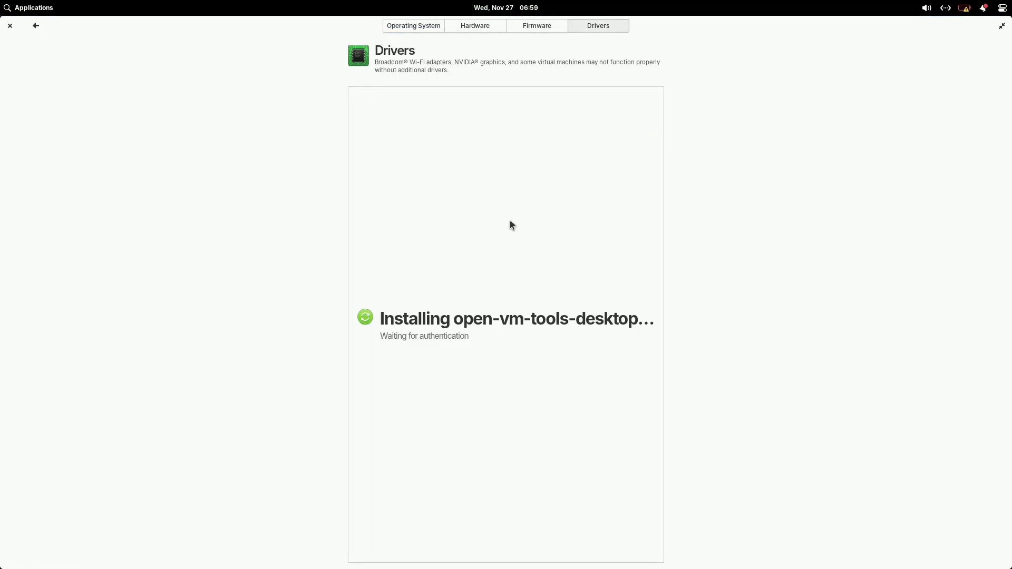
Step: Check the operating system and hardware information once more and close System Settings
left_click(437, 27)
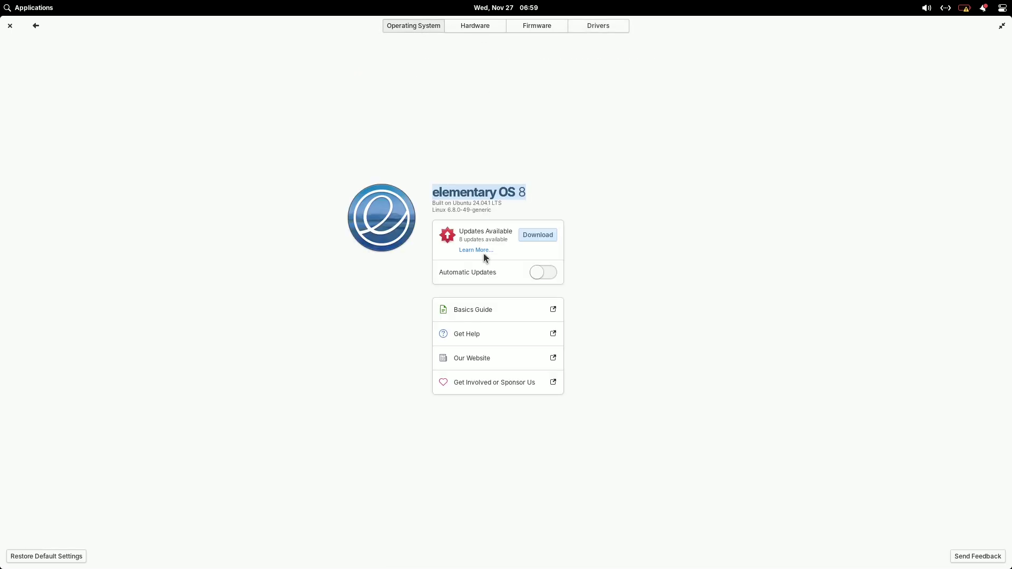
left_click(482, 26)
left_click(10, 25)
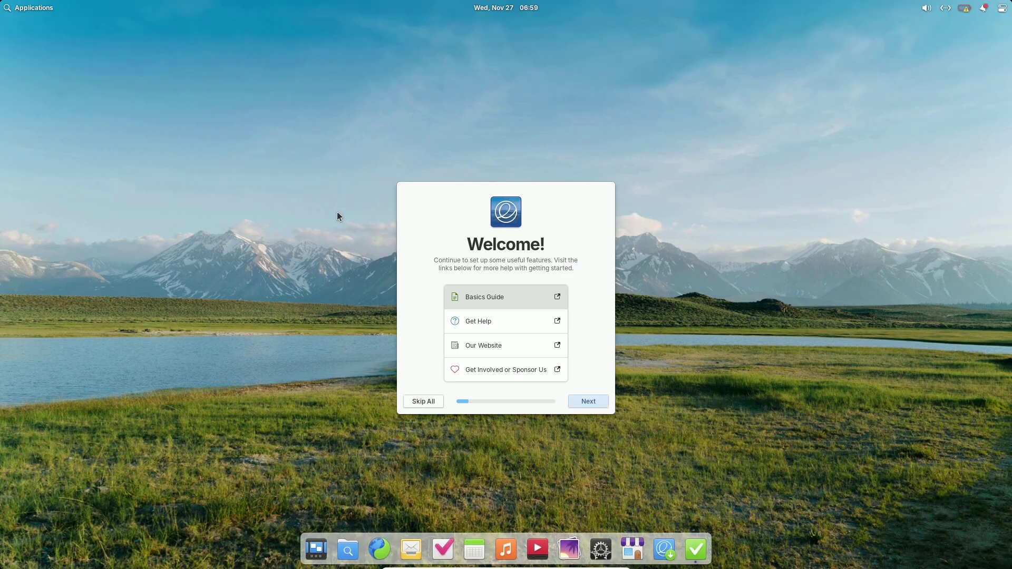
Step: Keep the Default visual style with the blue accent in the welcome setup and advance to the Housekeeping page
left_click(588, 401)
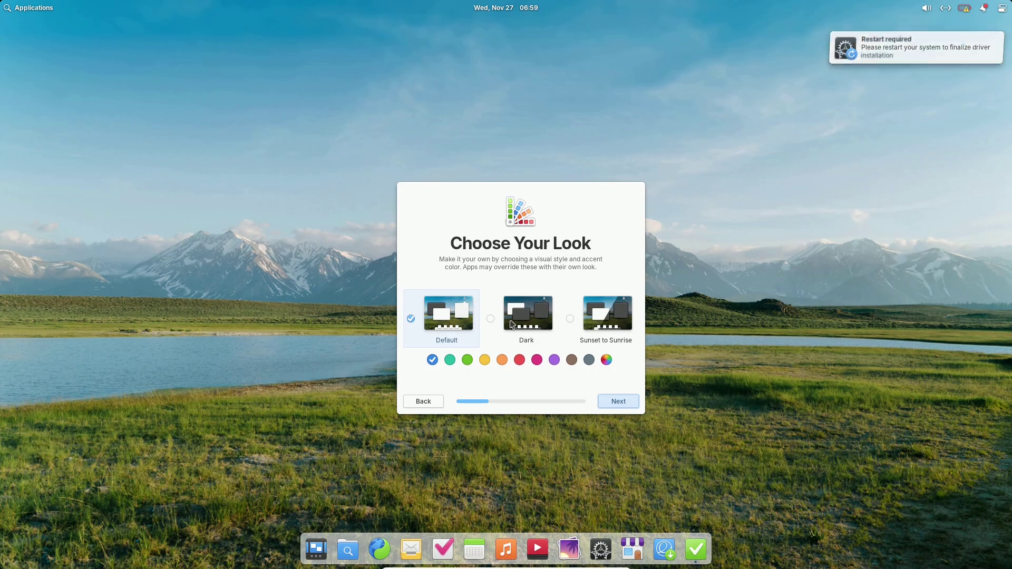
left_click(485, 319)
left_click(412, 320)
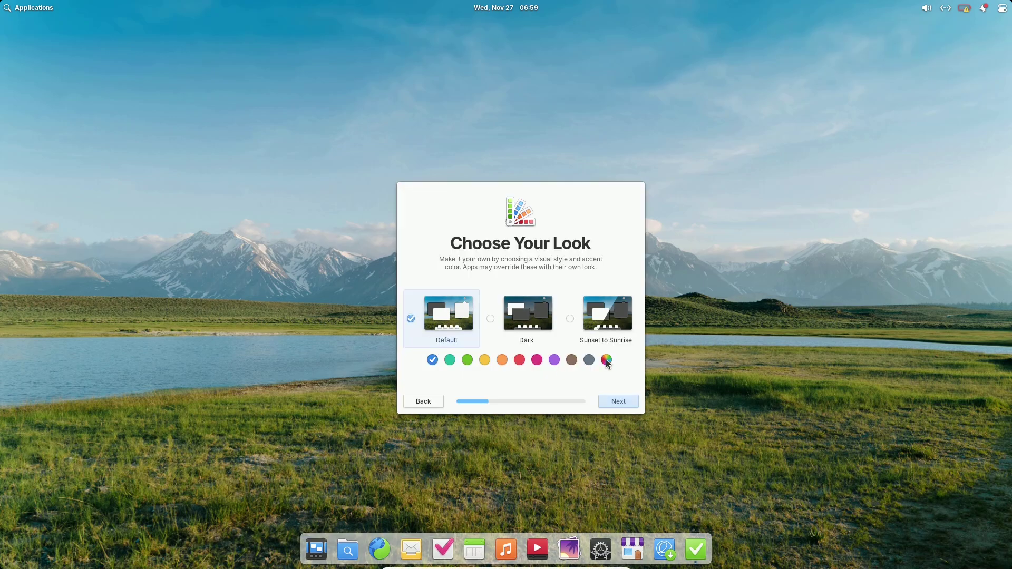
left_click(616, 403)
left_click(538, 311)
left_click(615, 403)
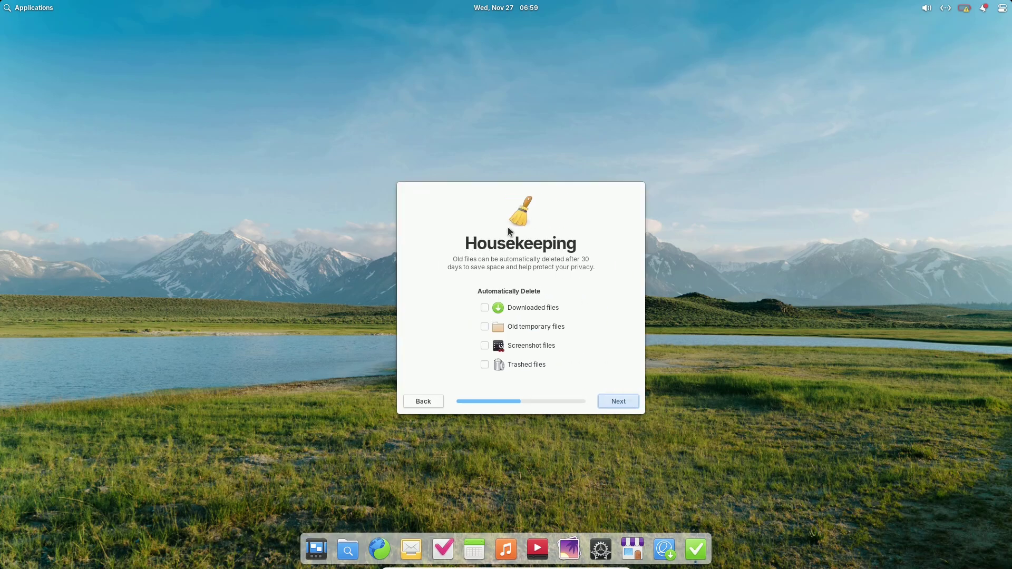
Step: Leave all automatic deletion options off and proceed past the Get Some Apps page to the end of the welcome setup
left_click(614, 402)
left_click(614, 404)
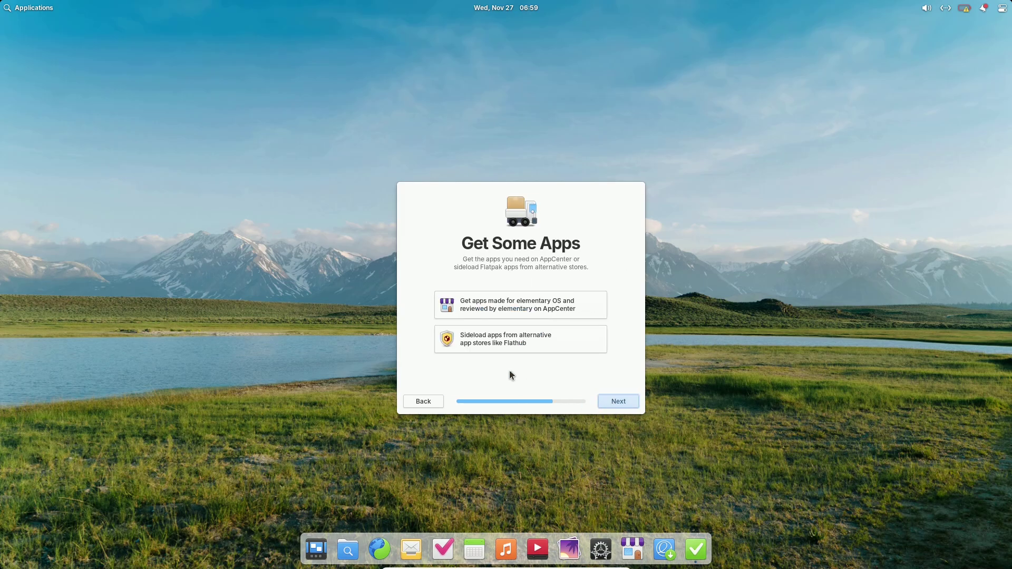
left_click(623, 402)
left_click(632, 400)
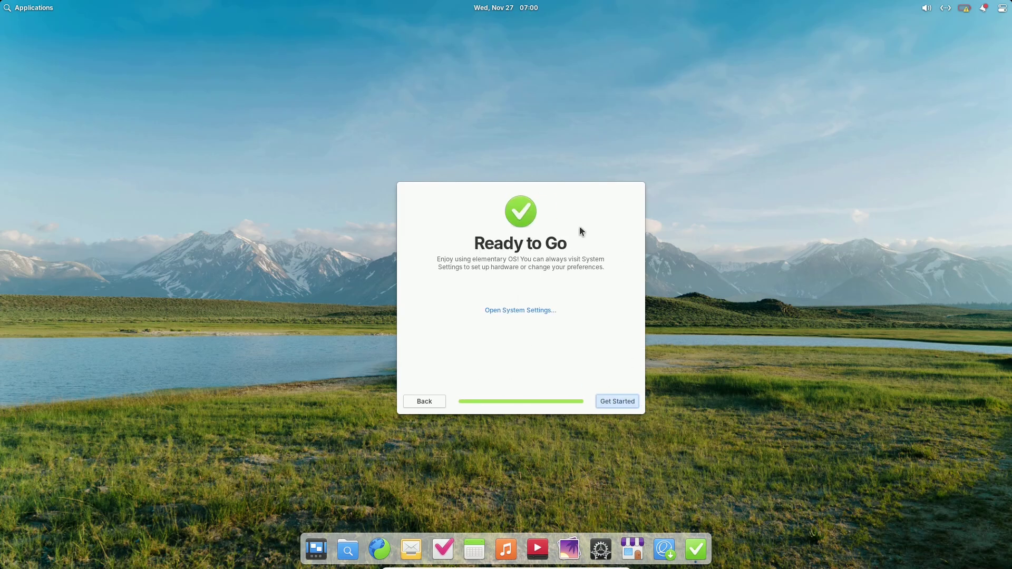
Step: Open the Desktop settings from the final welcome page and set the yellow petals image as wallpaper
left_click(545, 312)
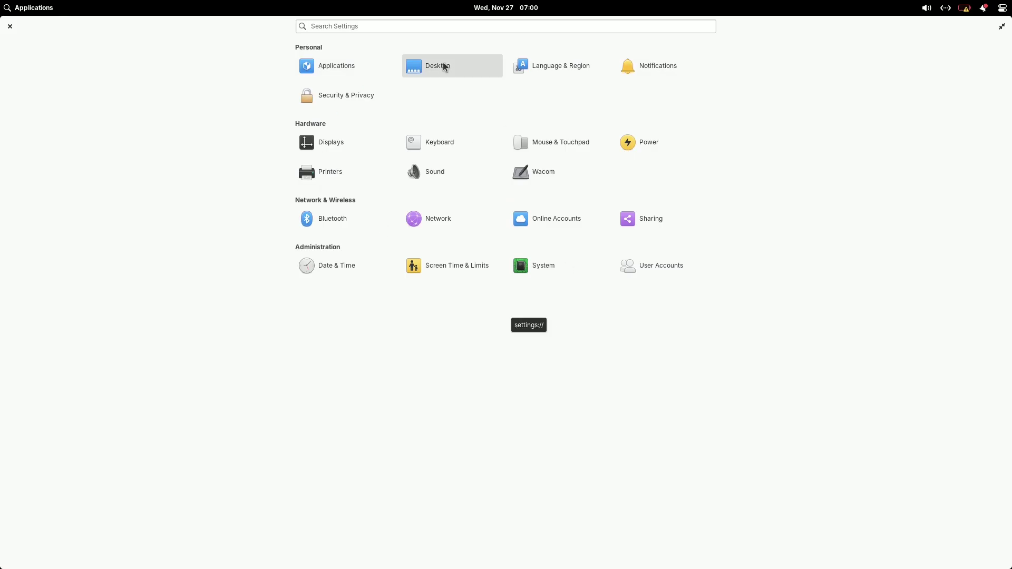
left_click(443, 62)
scroll(580, 316, "down", 2)
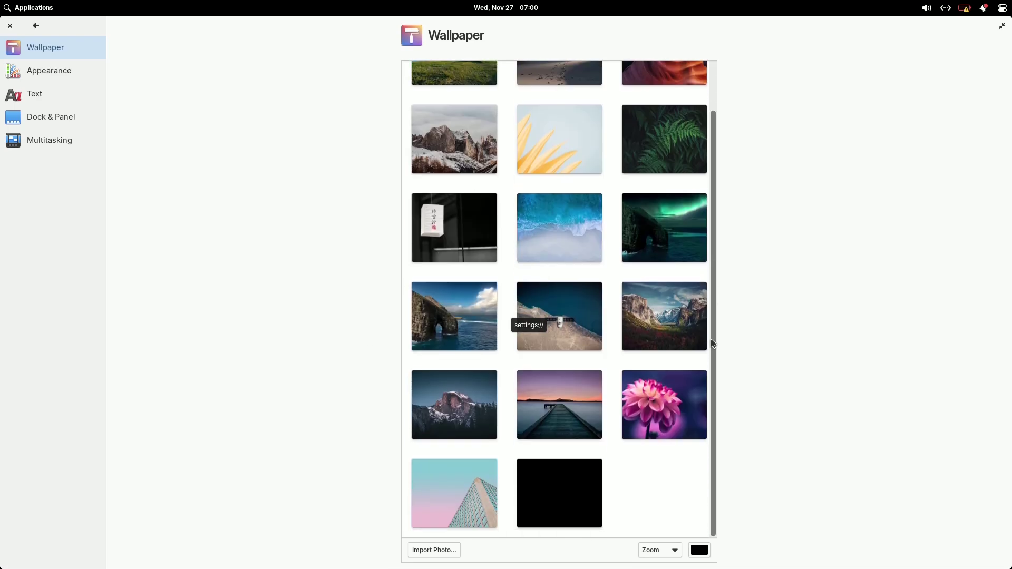
left_click(539, 146)
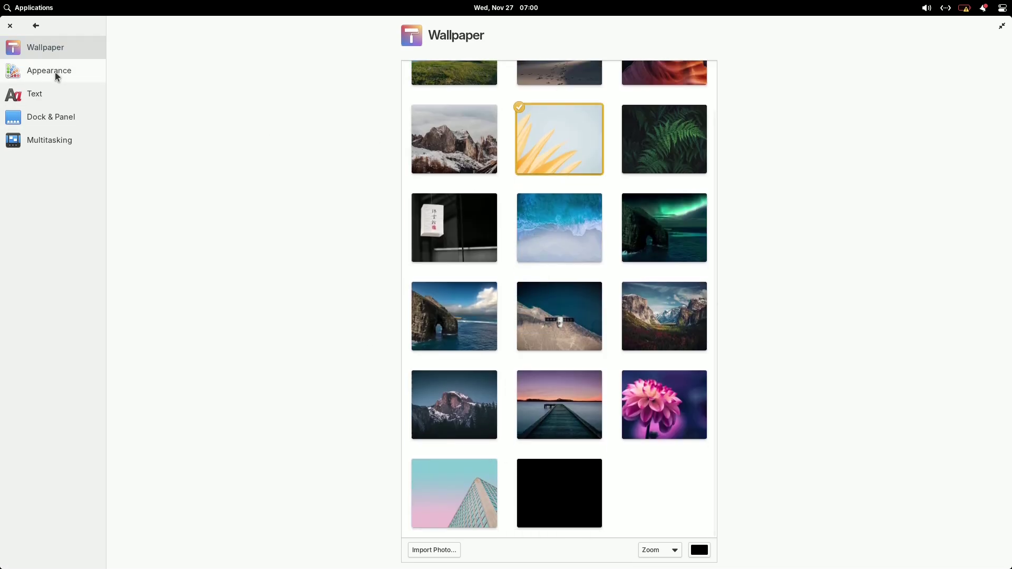
Step: Try the Dark appearance with wallpaper dimming toggled, and switch back to the Default style
left_click(57, 76)
left_click(661, 147)
left_click(512, 140)
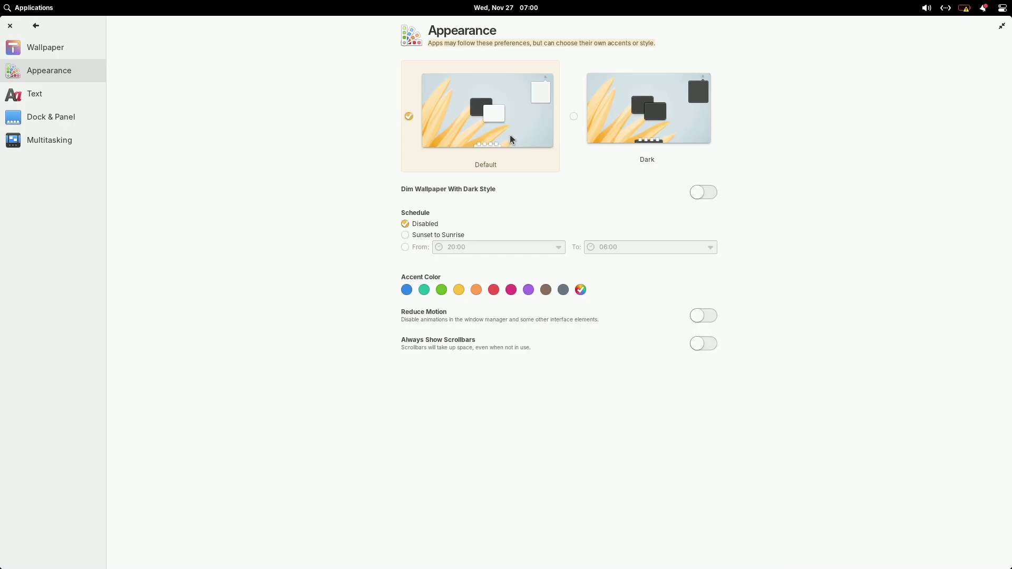
left_click(712, 194)
left_click(647, 120)
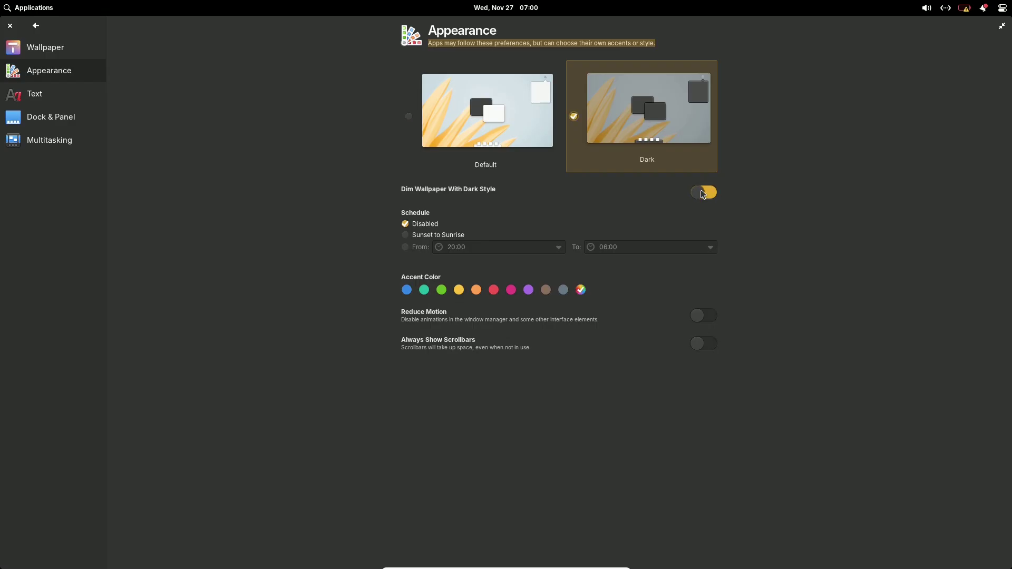
left_click(705, 193)
left_click(1001, 26)
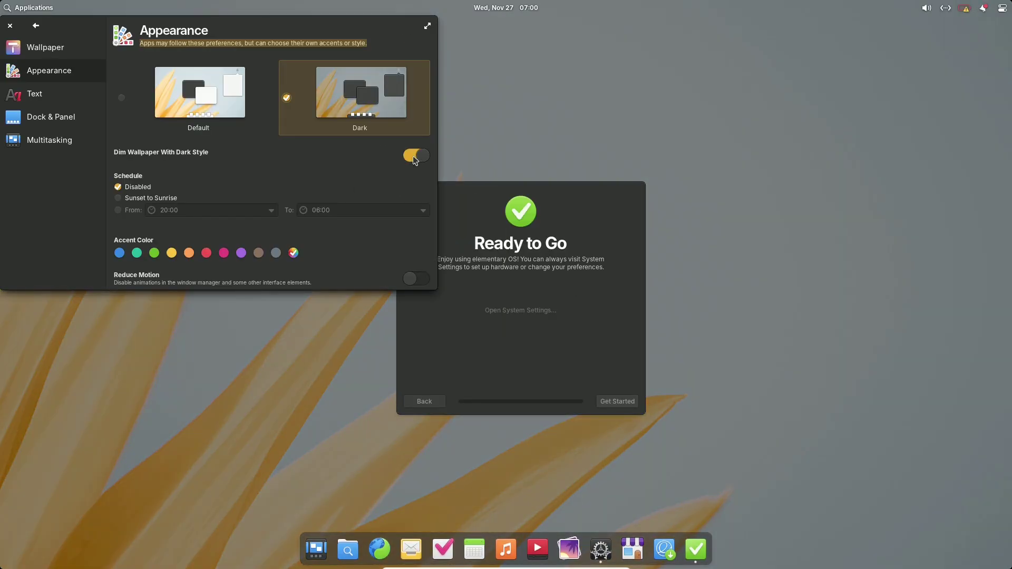
left_click(413, 159)
left_click(228, 109)
left_click(427, 26)
Step: Review the Text, Dock & Panel and Multitasking settings and close System Settings
left_click(89, 97)
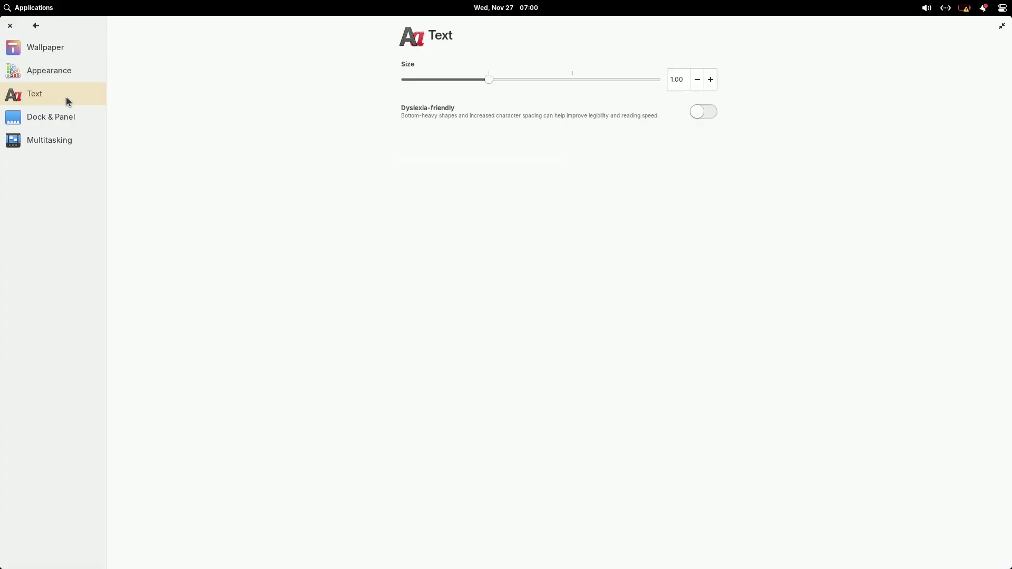
left_click(65, 120)
left_click(56, 142)
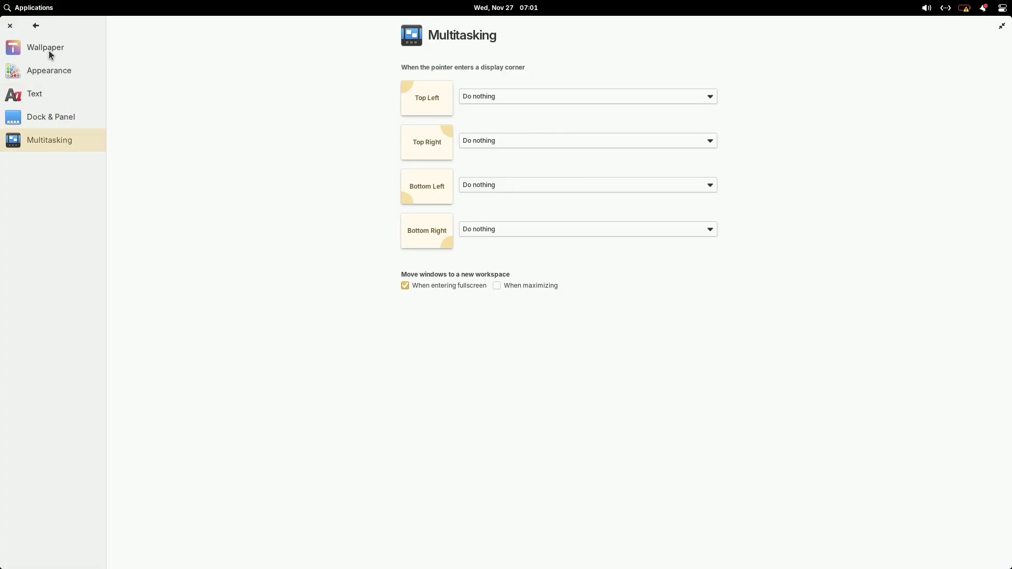
left_click(10, 25)
Step: Finish the welcome setup and open AppCenter and the Files home folder
left_click(616, 401)
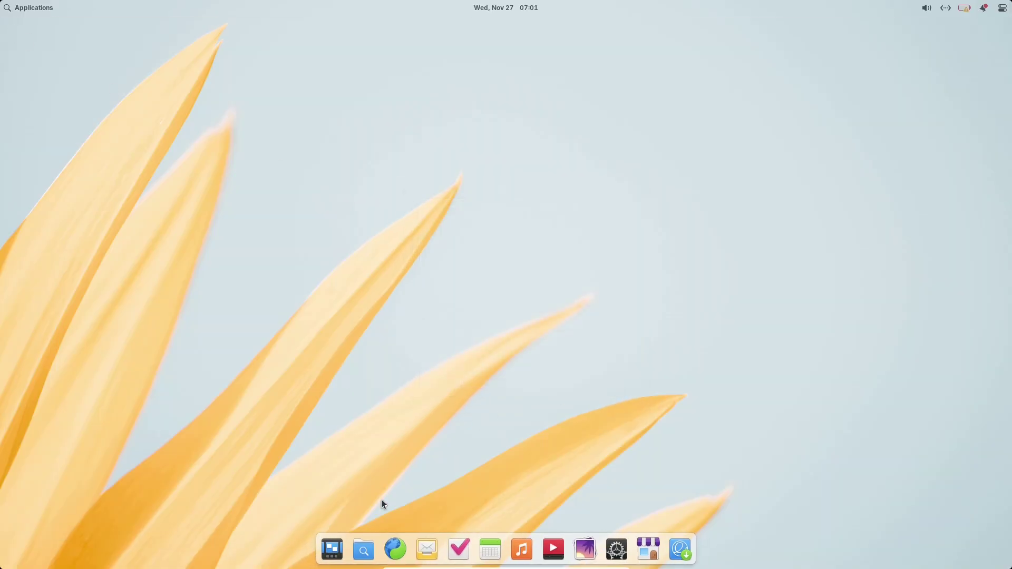
left_click(648, 550)
left_click(370, 548)
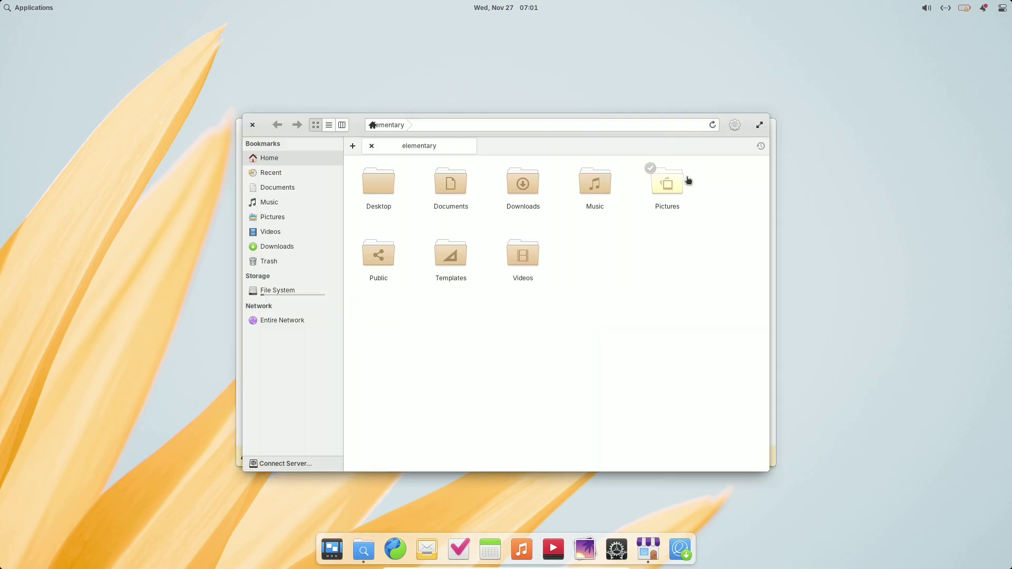
Step: Move the Files and AppCenter windows apart, and open Calendar alongside them in the multitasking view
left_click_drag(723, 135, 892, 89)
left_click_drag(371, 134, 237, 94)
left_click(490, 549)
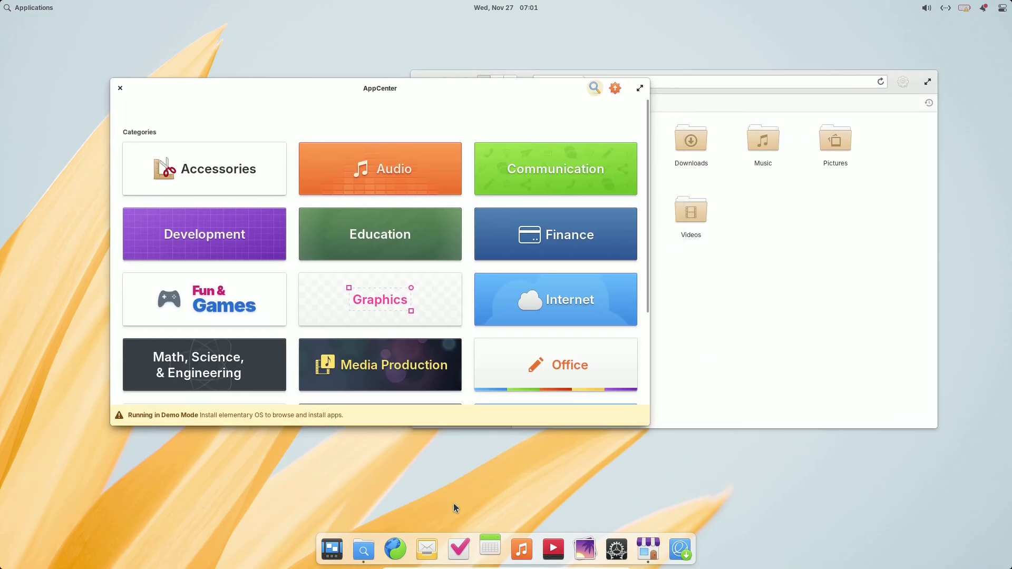
key("super+Down")
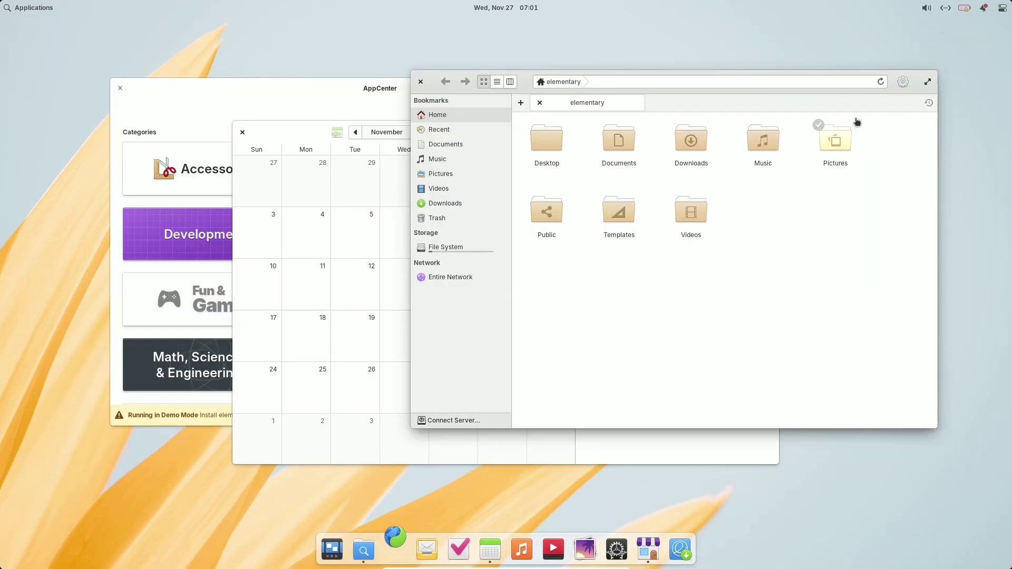
Step: View the options menu in Files and open the File System location
left_click(902, 82)
left_click(783, 307)
left_click(459, 247)
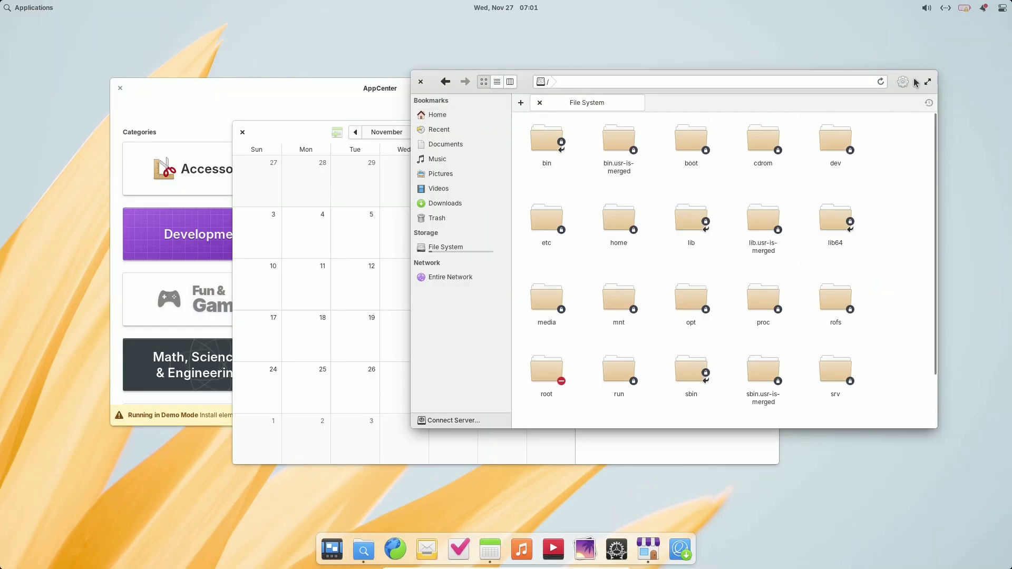
Step: Close Files and Calendar, and open the updates page in a maximized AppCenter
left_click(420, 82)
left_click(242, 132)
double_click(488, 100)
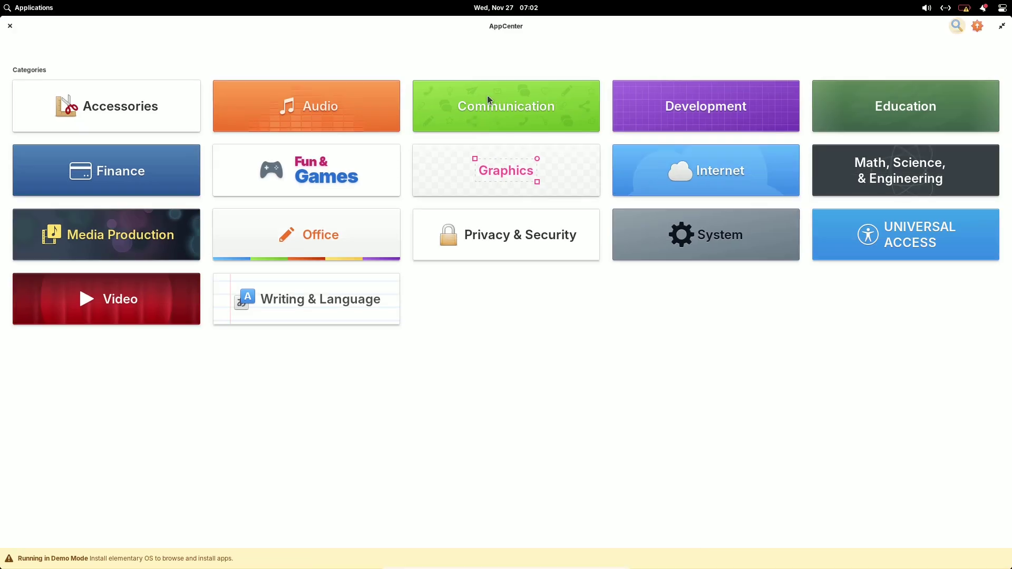
left_click(976, 28)
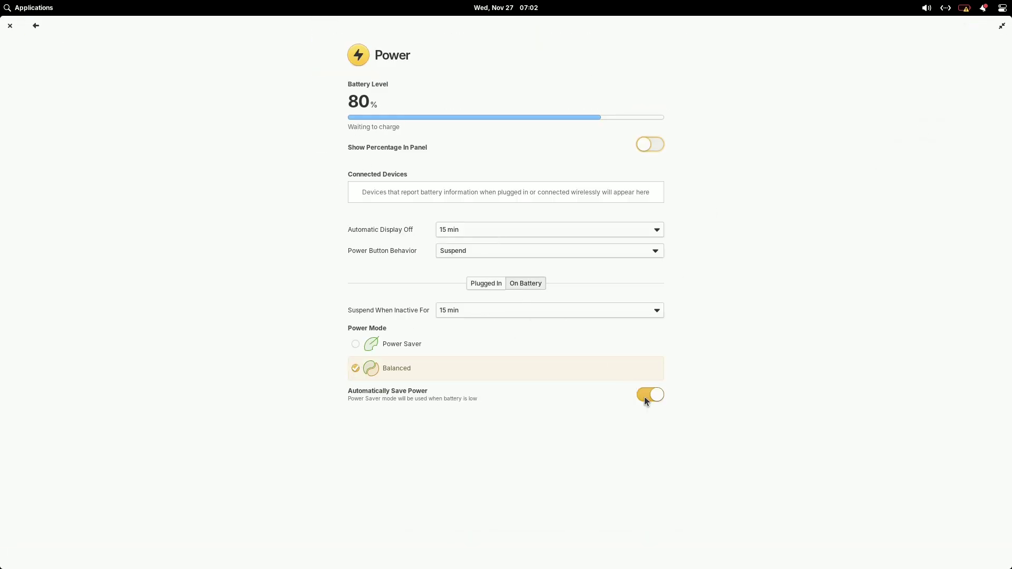
Step: Review the Plugged In options of the Power settings and look through the Desktop settings
left_click(493, 287)
left_click(35, 25)
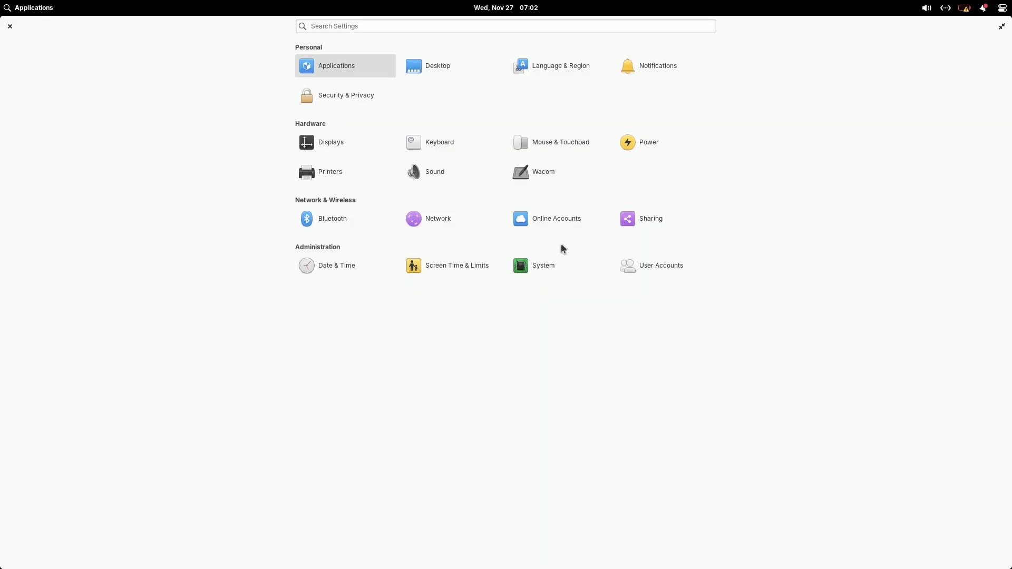
left_click(445, 67)
left_click(35, 25)
Step: View the details of the available updates in the System settings and close the open windows
left_click(539, 269)
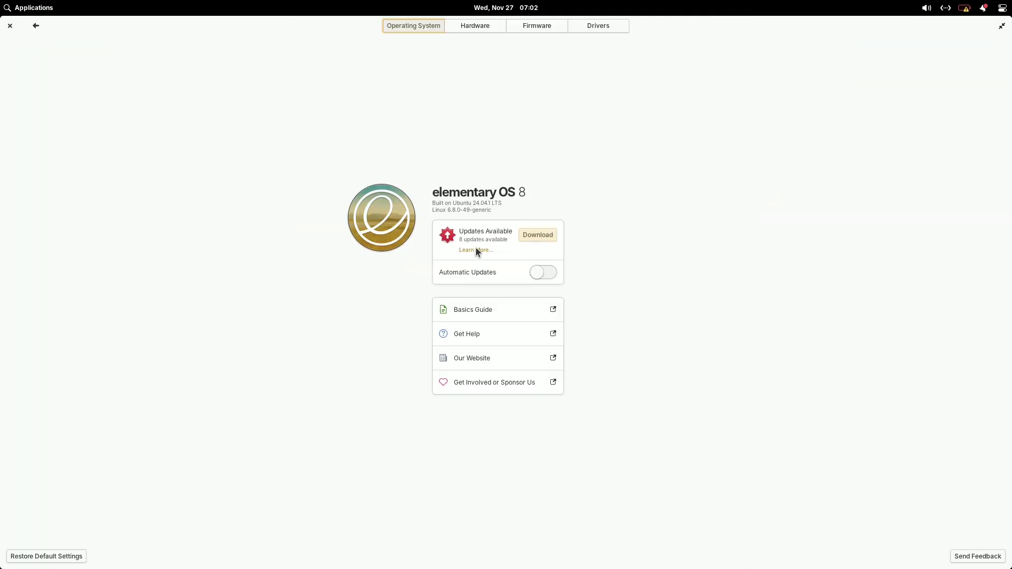
left_click(476, 248)
left_click(563, 352)
left_click(11, 26)
left_click(10, 28)
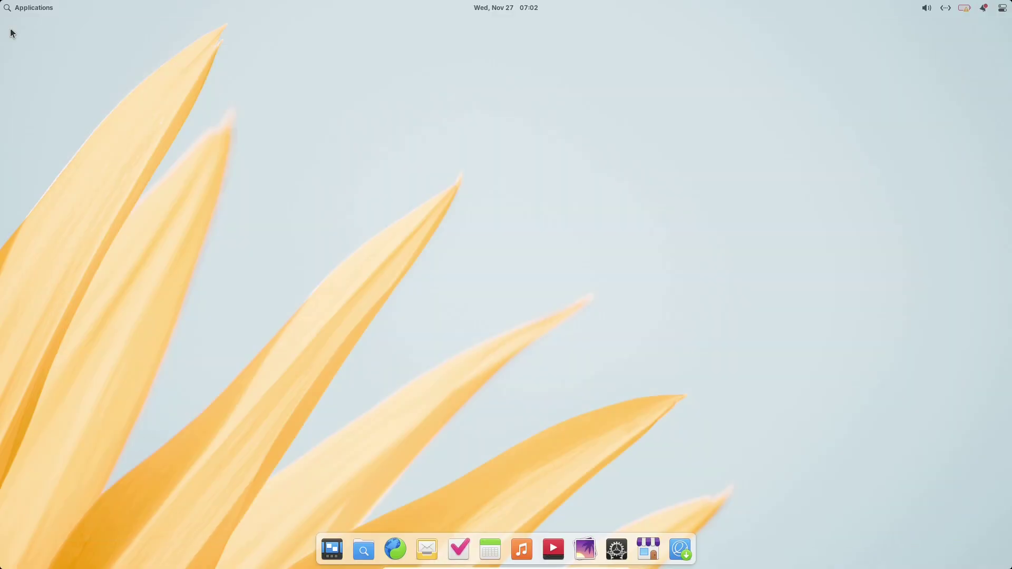
Step: Launch Terminal from the applications menu, switch it to the light style and maximize its window
left_click(34, 9)
left_click(105, 201)
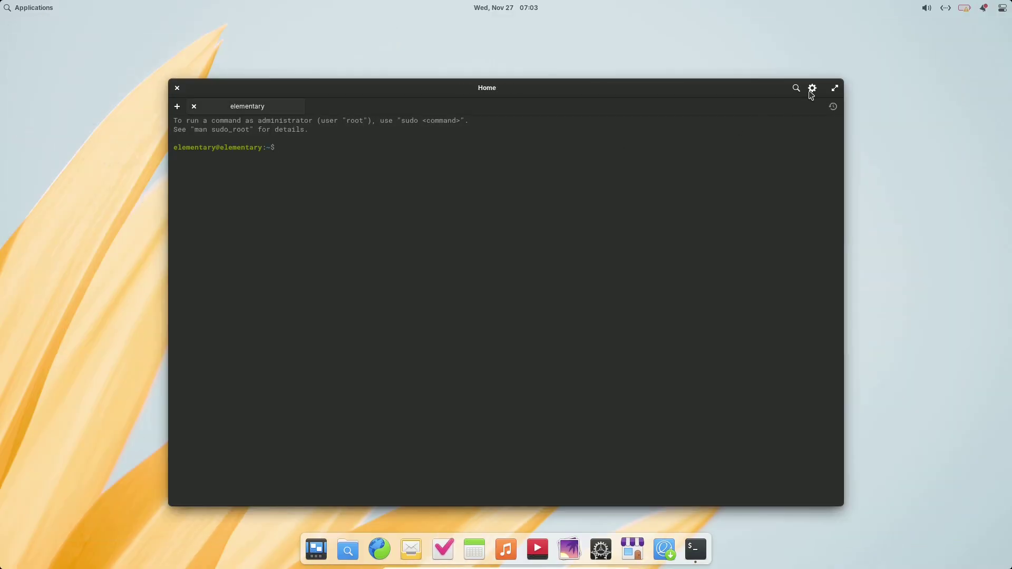
left_click(812, 88)
left_click(723, 164)
left_click(614, 93)
double_click(614, 93)
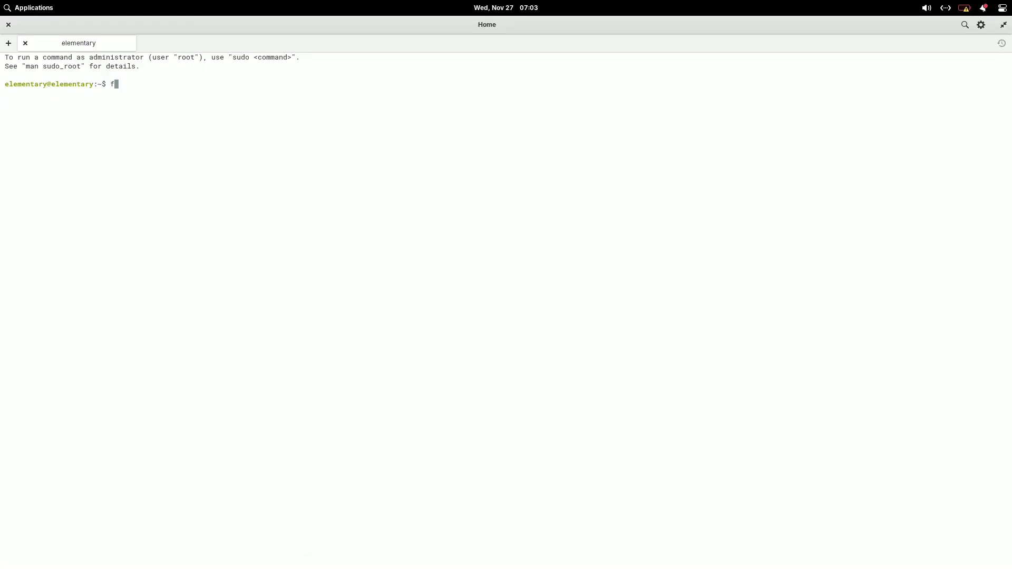
Step: Run fastfetch and try to install it with "sudo apt install fastfetch"
key("Return")
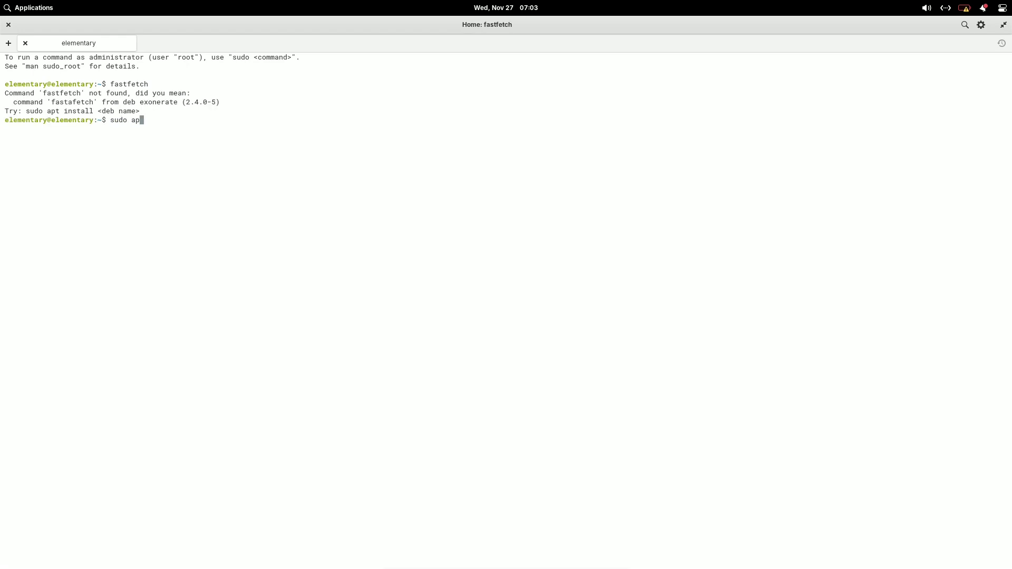
type("sudo apt install fastfetch")
key("Return")
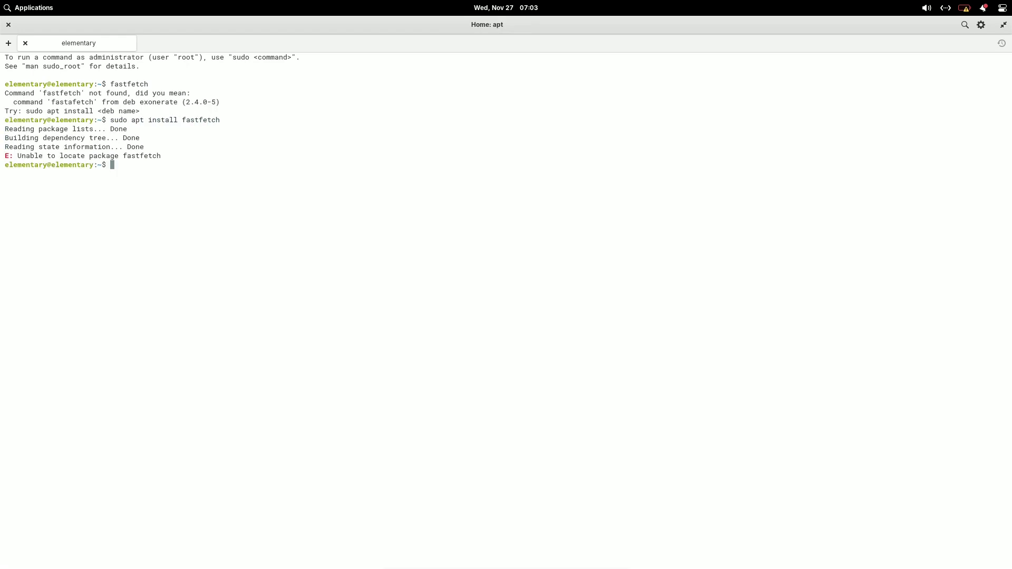
Step: Install neofetch with "sudo apt install neofetch" and run it to show the system information
type("neofetch")
key("Return")
type("su")
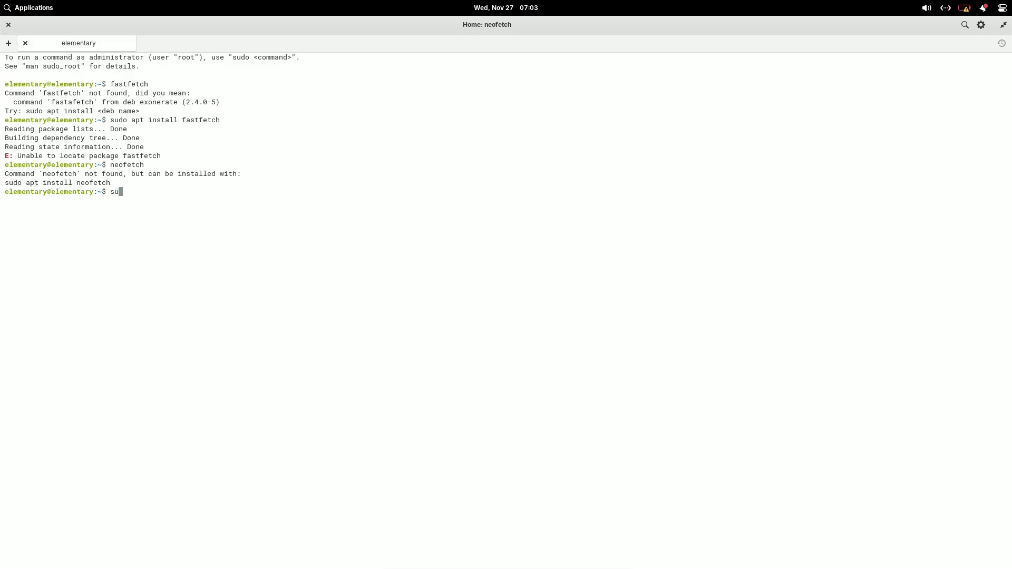
type("do apt install neofetch")
key("Return")
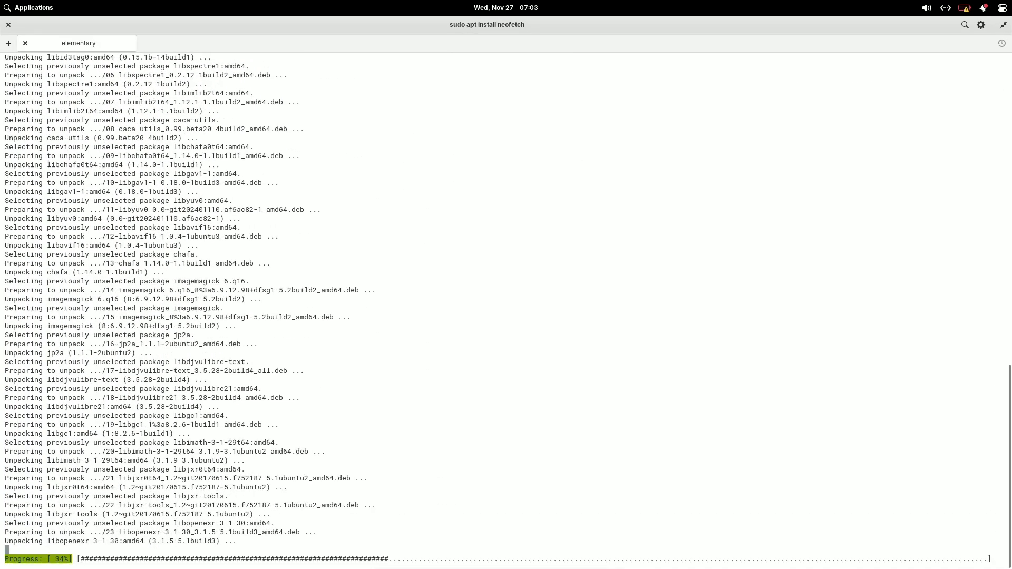
type("neofetch")
key("Return")
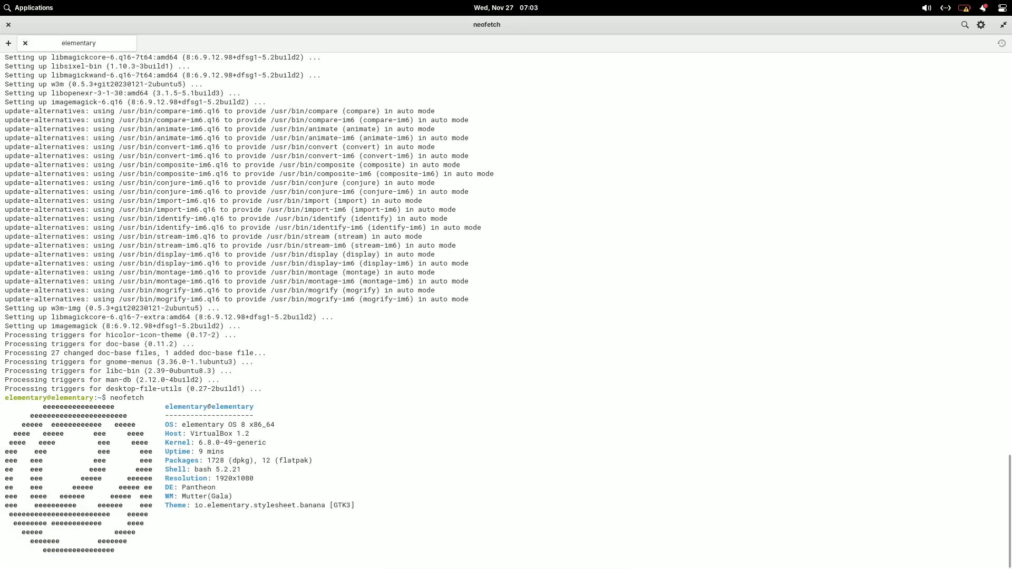
Step: Try "inxi -sv8" and install the missing tool with "sudo apt install inxi", accepting the installation
type("inxi -sv8")
key("Return")
type("sudo ")
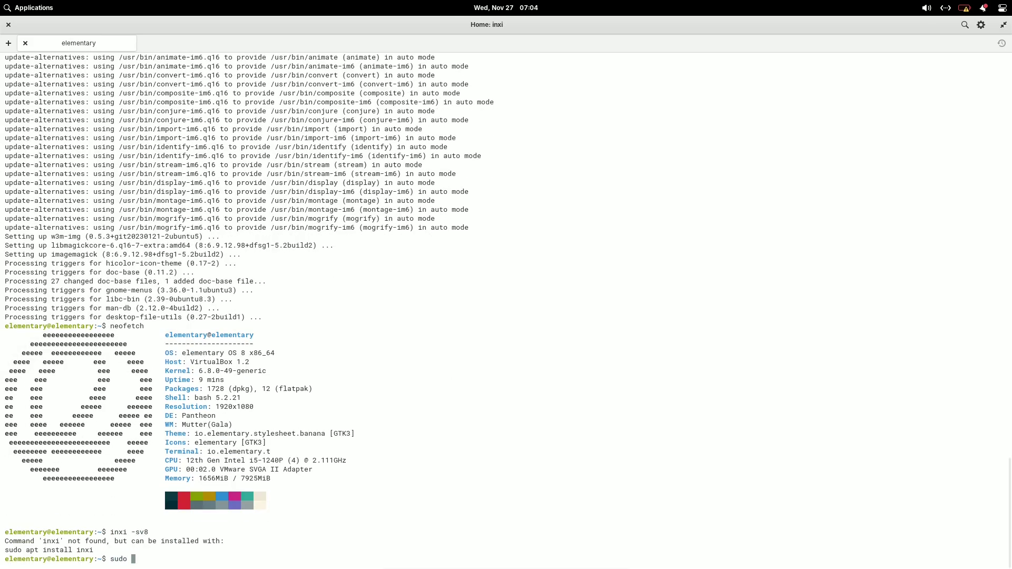
type("apt install inxi")
key("Return")
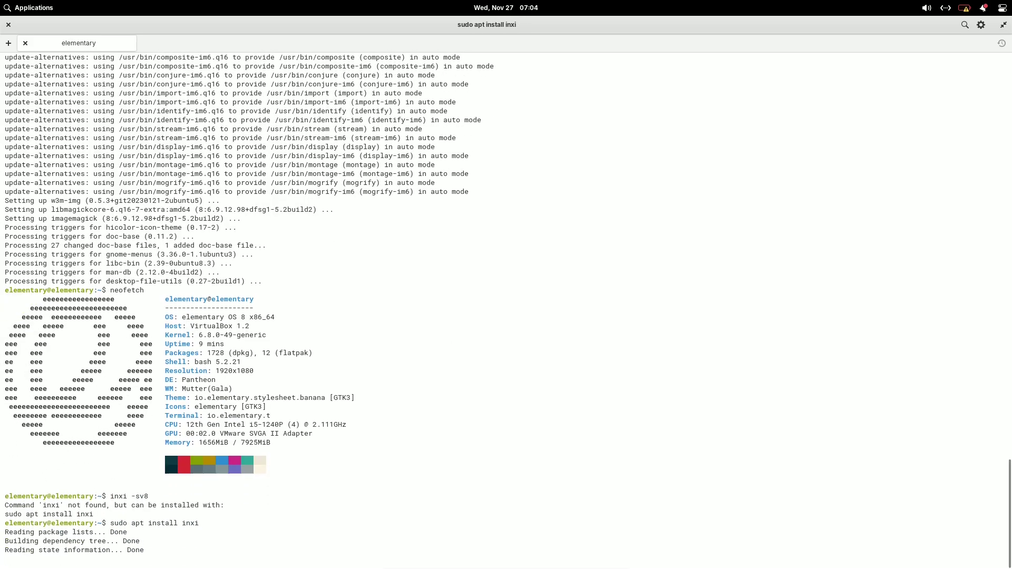
type("y")
key("Return")
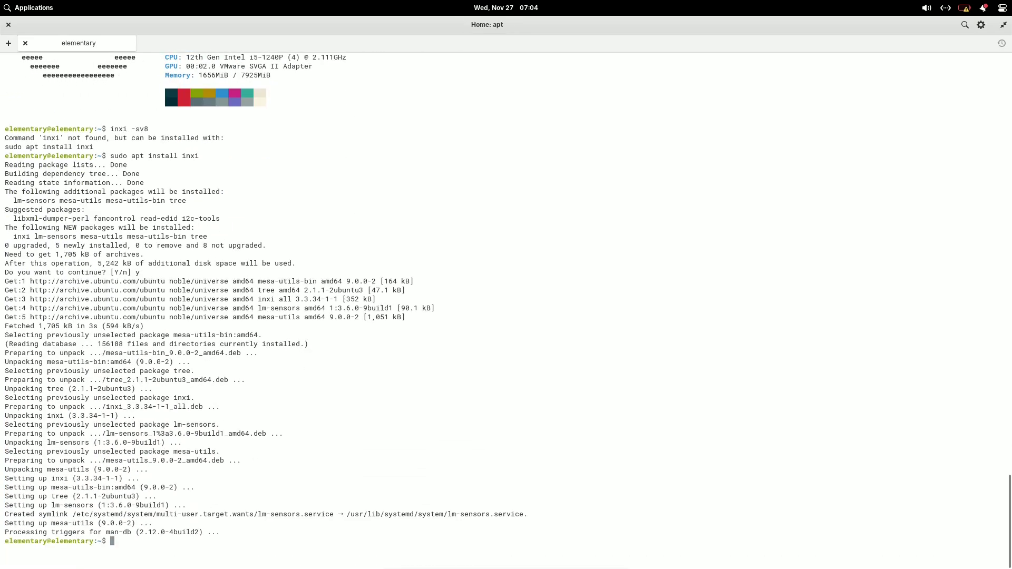
Step: Show the system report with "inxi -sv8" and the release text with "cat /etc/issue", and close Terminal
type("inxi -sv8")
key("Return")
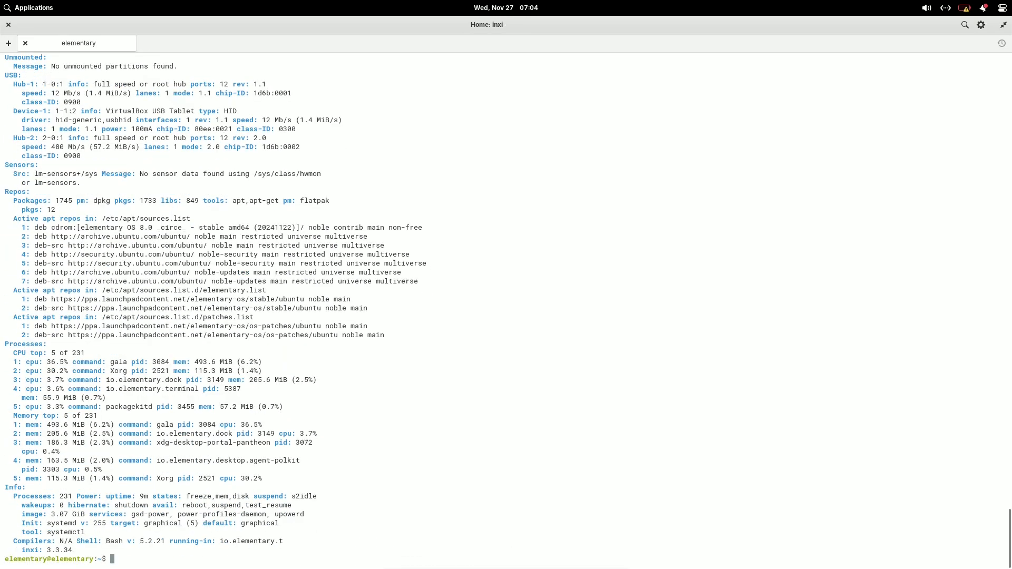
type("cat /etc/issue")
key("Return")
left_click(8, 24)
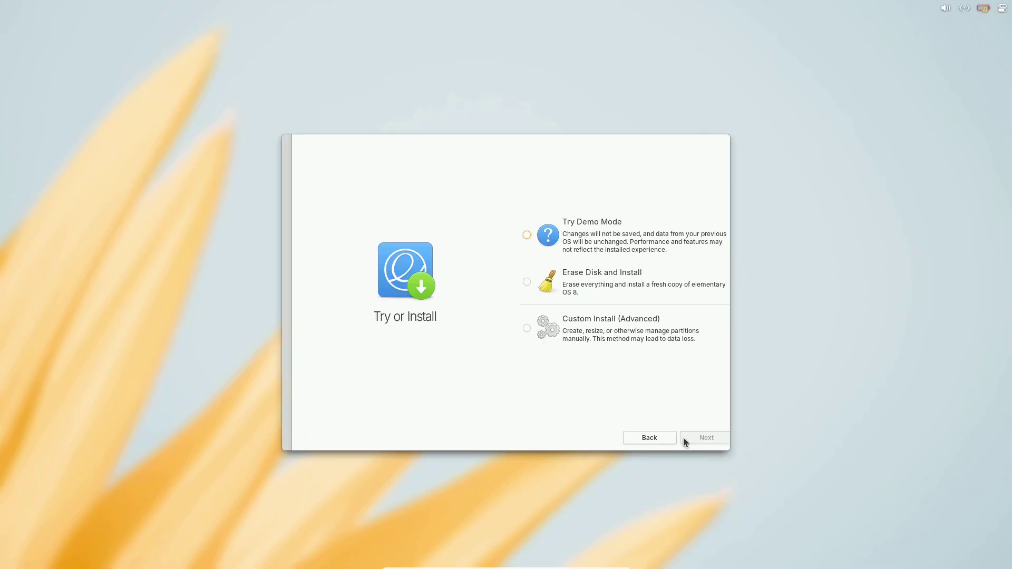
Step: Select Erase Disk and Install on the installer's Try or Install page
left_click(569, 282)
left_click(522, 234)
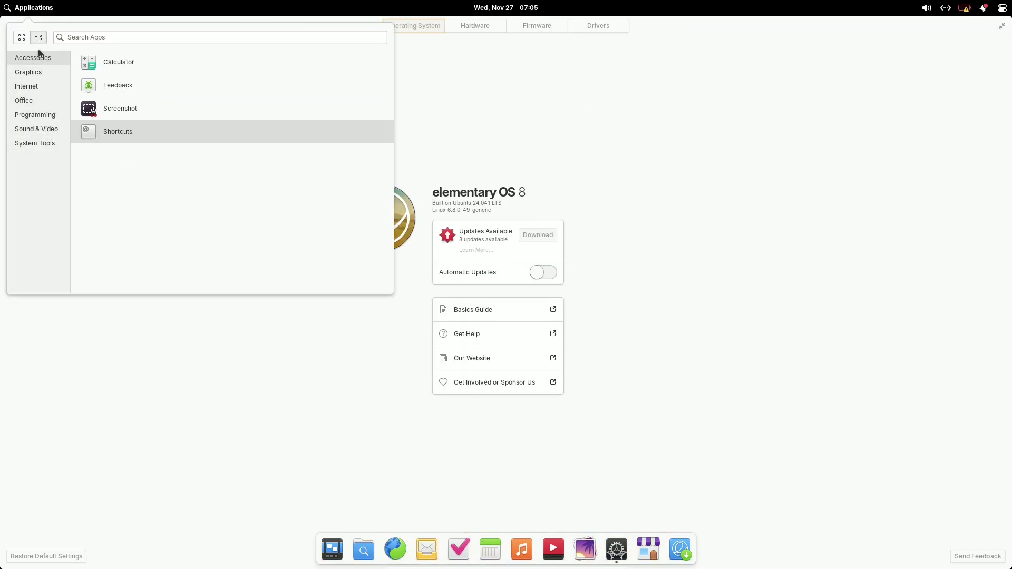
Step: Close System Settings, reopen it to view the Drivers section of the System settings, and close it again
left_click(650, 354)
left_click(10, 26)
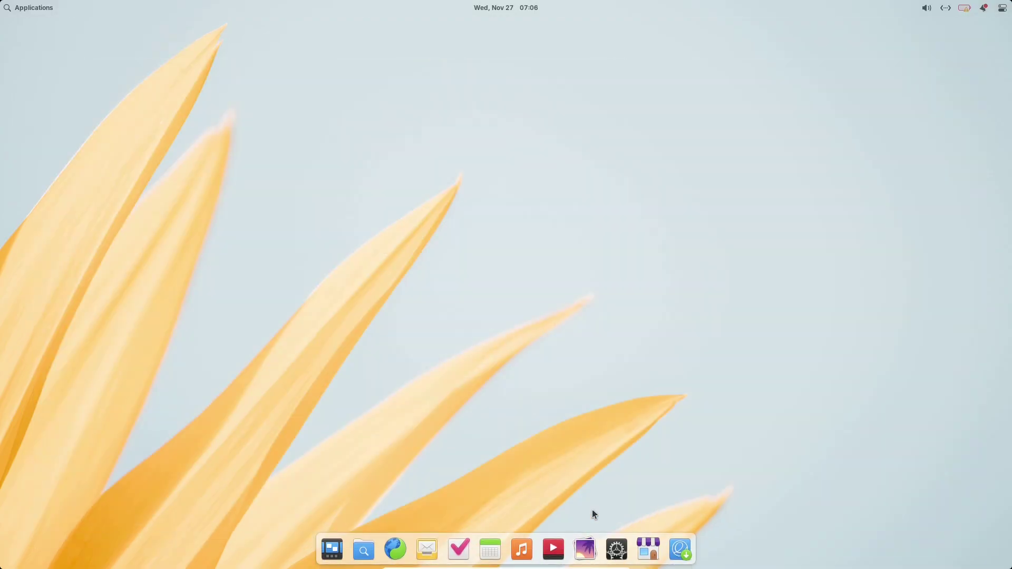
left_click(618, 556)
left_click(617, 549)
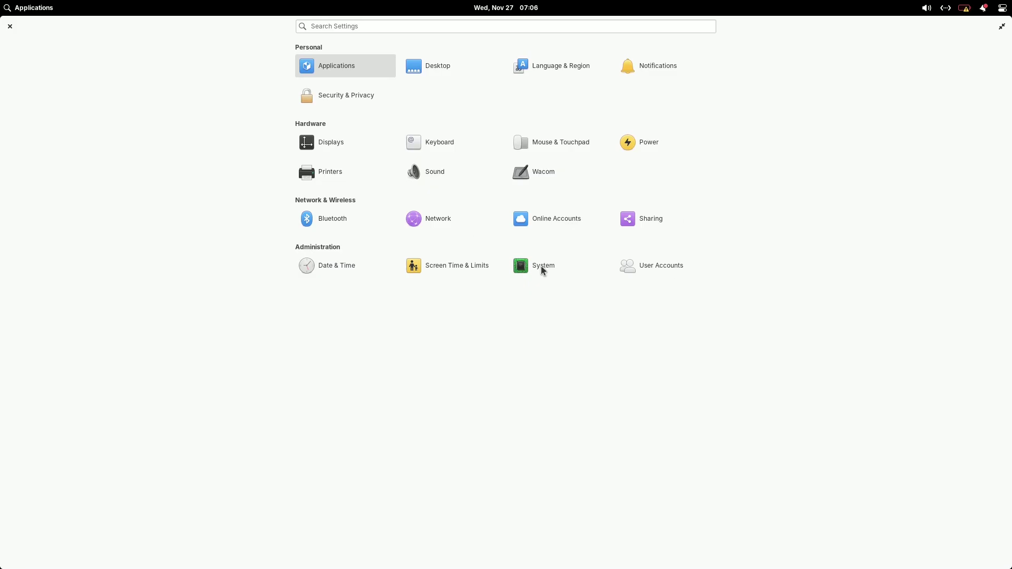
left_click(543, 267)
left_click(598, 26)
left_click(10, 26)
Step: Open the display settings from the desktop and enlarge the interface text in the quick settings
right_click(510, 213)
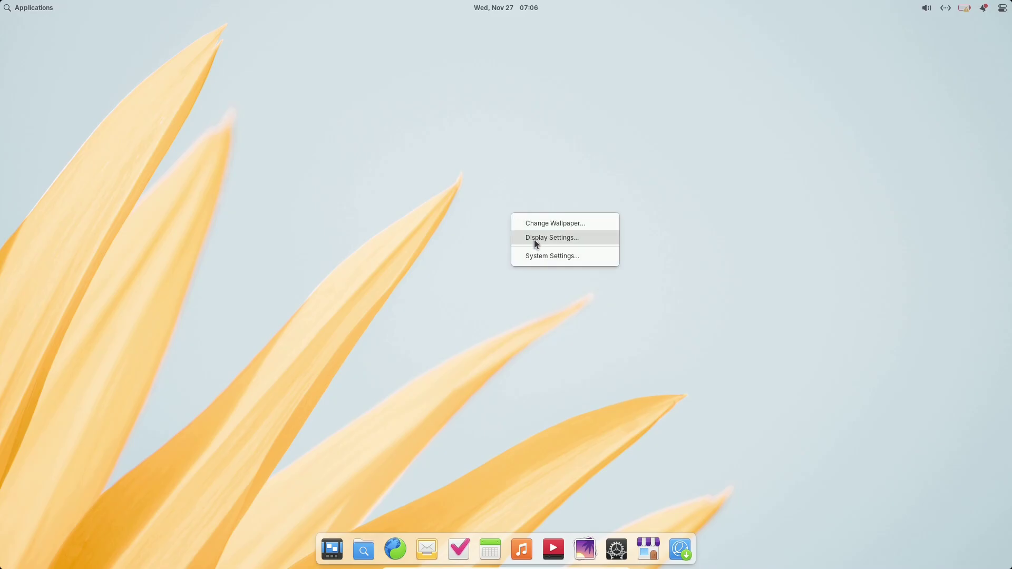
left_click(535, 242)
left_click(1004, 10)
left_click_drag(923, 78, 936, 118)
Step: Toggle Dark Mode on and back off in the quick settings
left_click(971, 42)
left_click(971, 42)
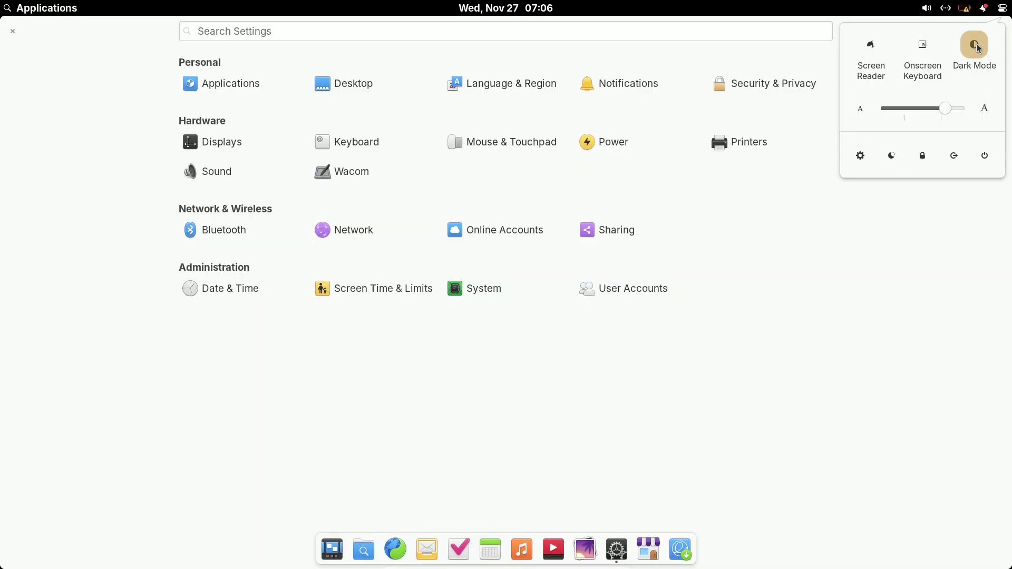
left_click(884, 104)
Step: Close System Settings and launch Web from the Internet category of the applications menu
left_click(11, 28)
left_click(9, 9)
left_click(45, 117)
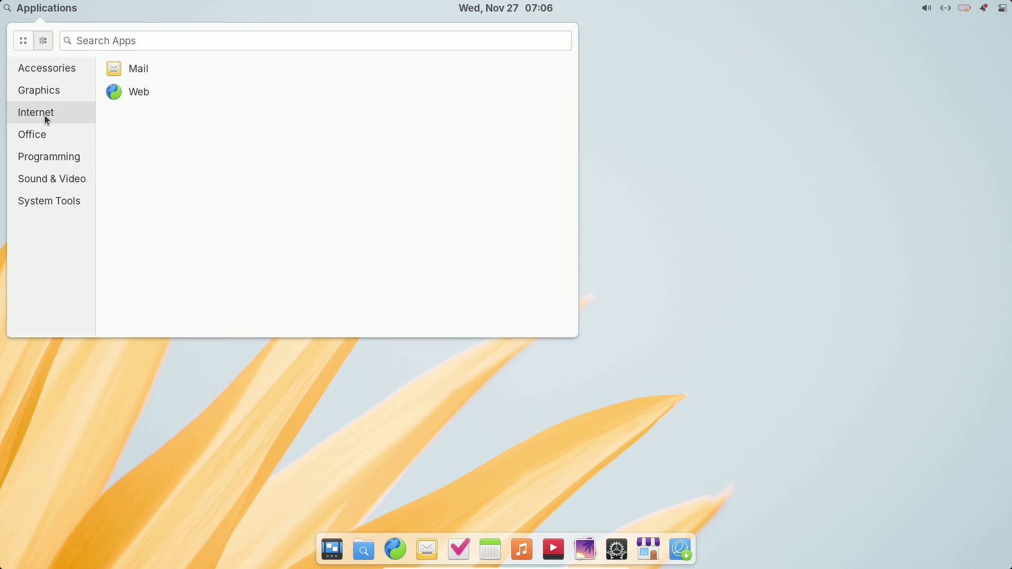
left_click(135, 92)
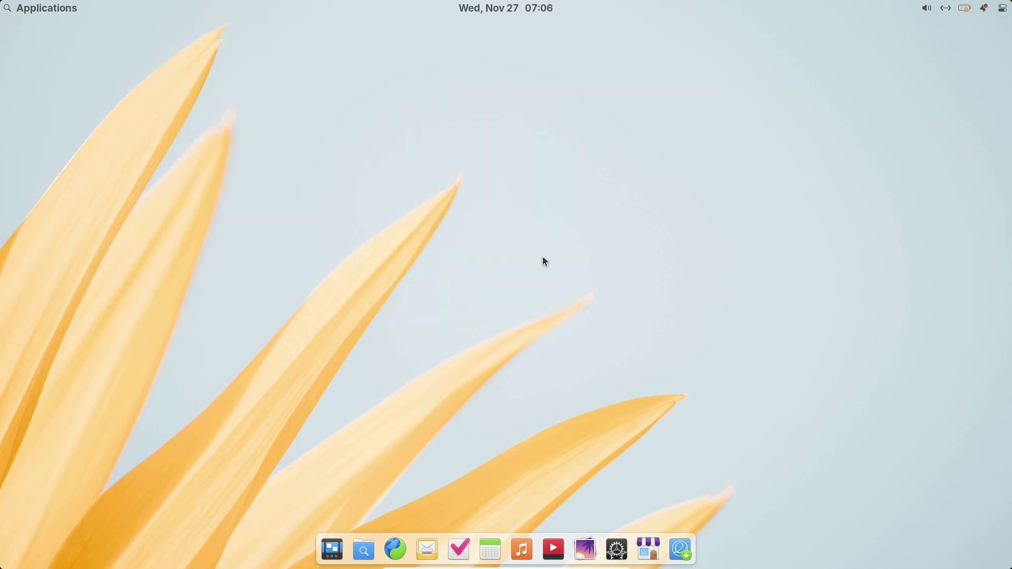
Step: Open AppCenter, look at its updates page and restore its window from the maximized size
left_click(652, 556)
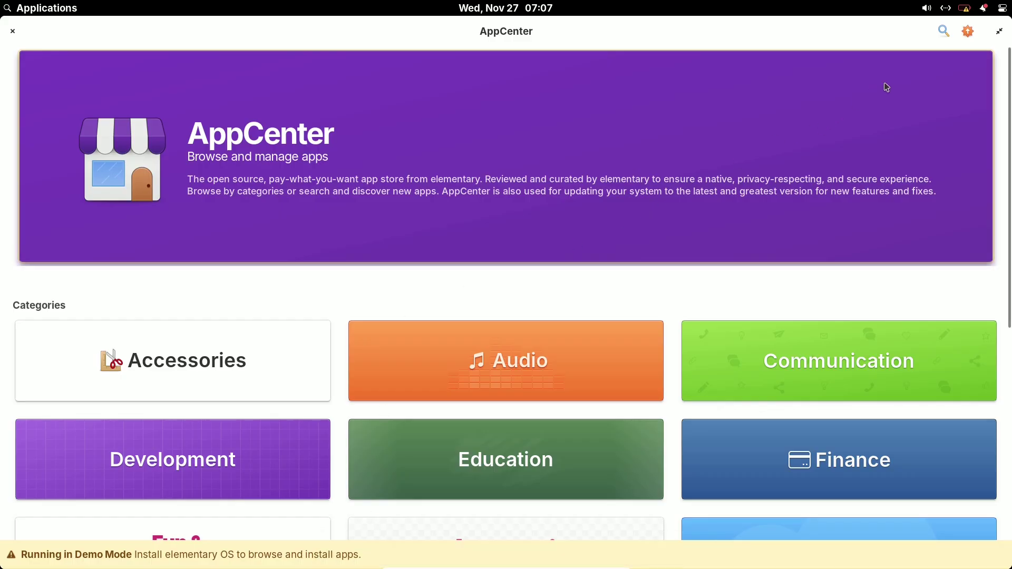
left_click(967, 37)
left_click(75, 30)
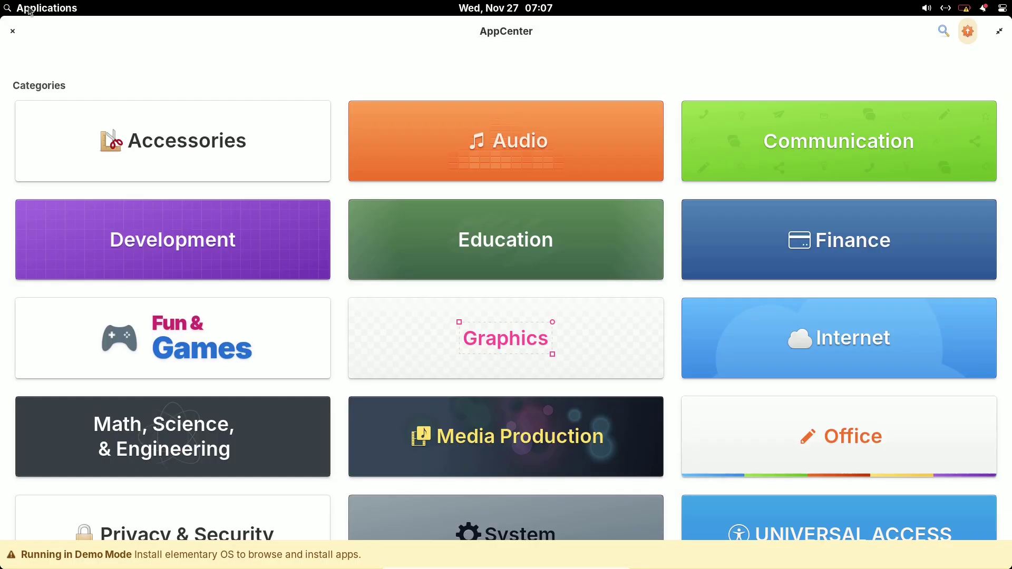
left_click(998, 33)
Step: Return to AppCenter through the multitasking view, check the Web dock item's options and maximize AppCenter
left_click(337, 557)
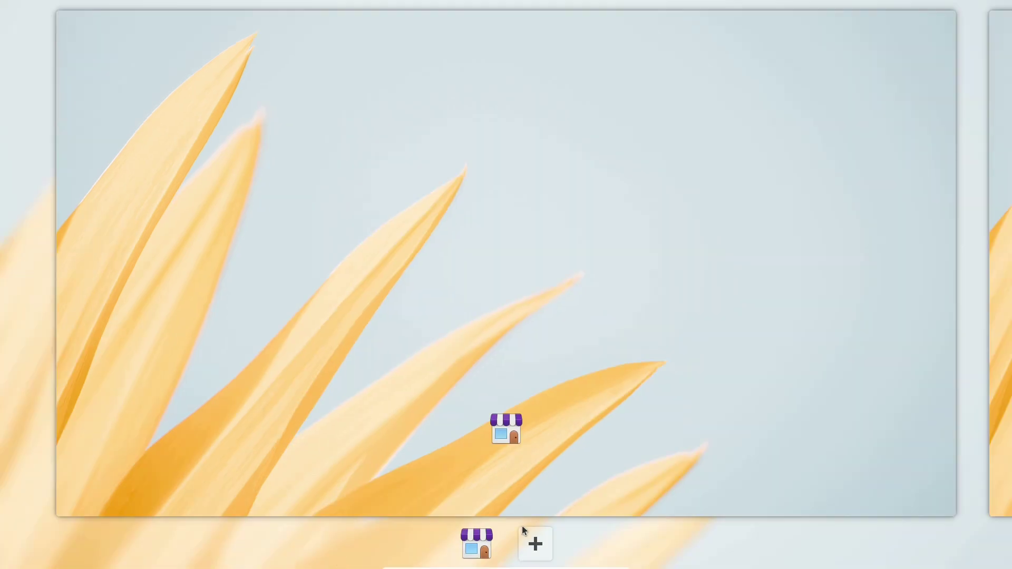
left_click(476, 544)
right_click(397, 548)
left_click(445, 413)
left_click(763, 134)
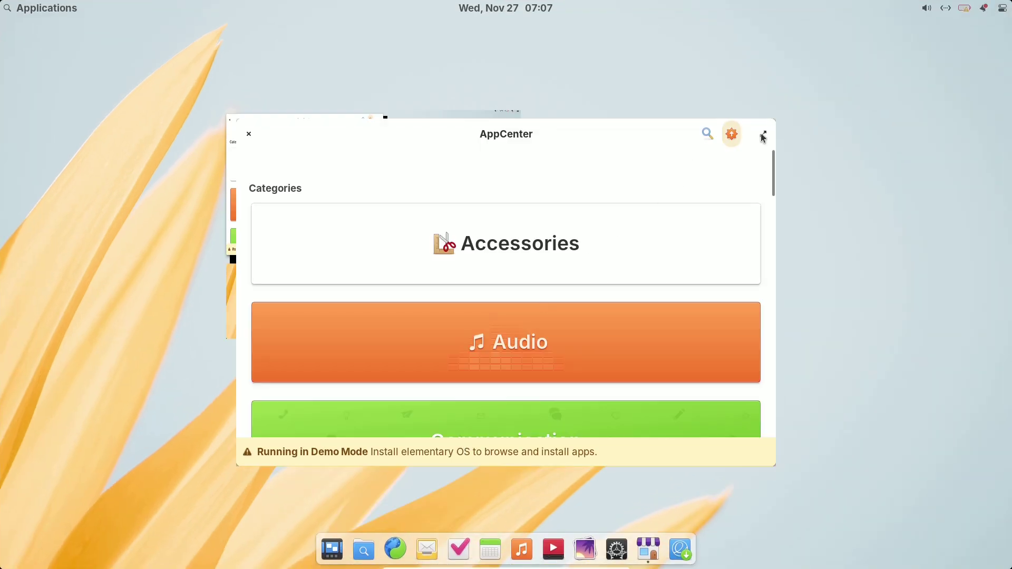
Step: Search AppCenter for "firefox"
left_click(942, 32)
type("firefox")
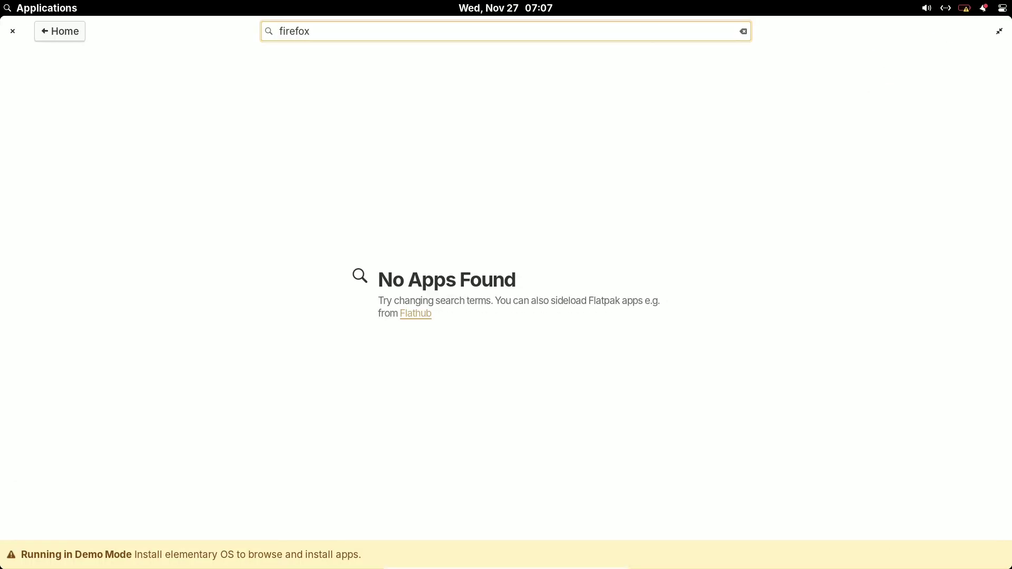
left_click(28, 11)
Step: Restore AppCenter's window size by way of the multitasking view, and show the applications menu as a grid
left_click(333, 548)
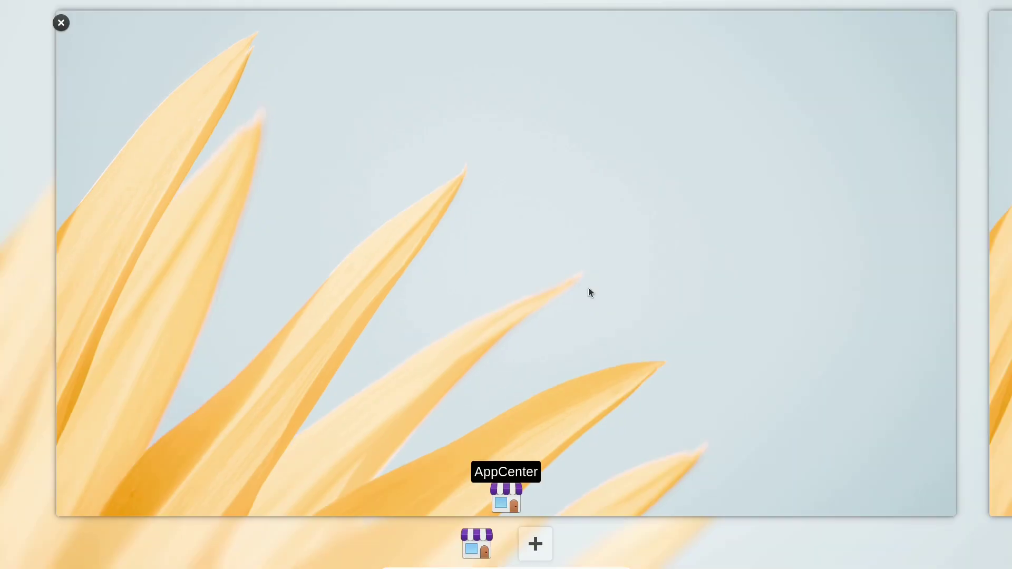
left_click(486, 541)
left_click(999, 35)
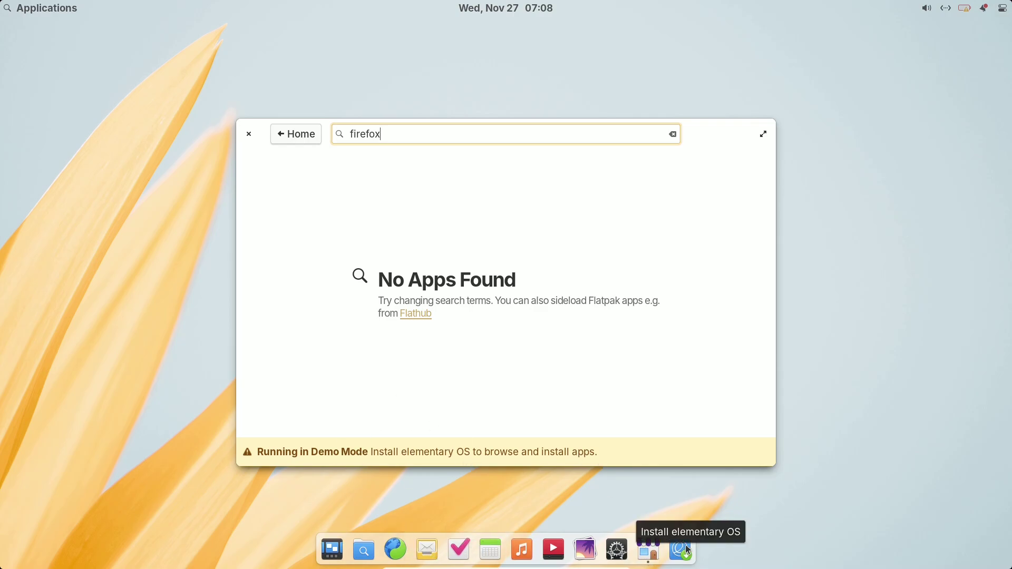
left_click(60, 12)
left_click(27, 41)
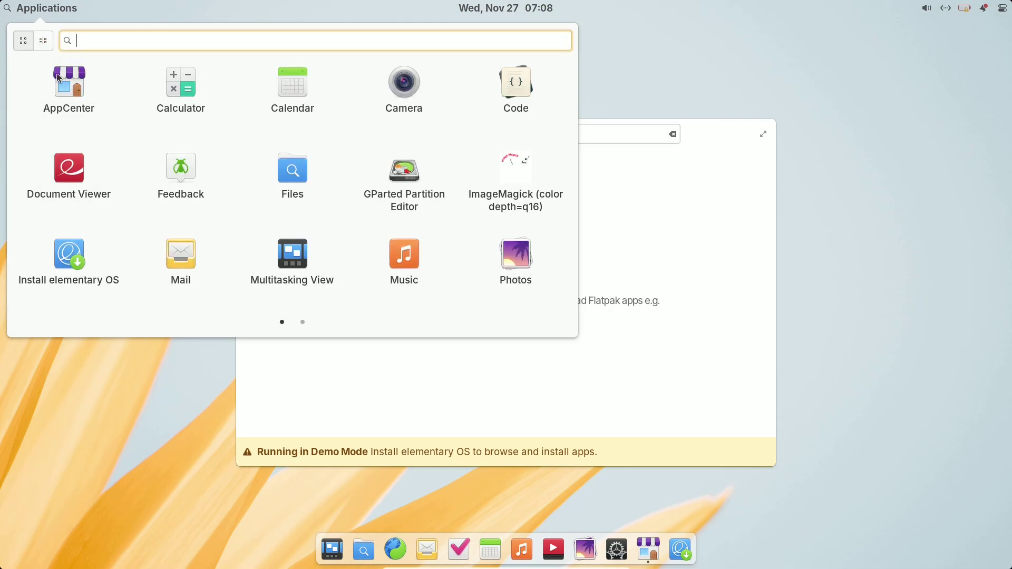
Step: Open Tasks from the second page of the applications grid, check the Personal list's options and close the app
left_click(303, 322)
left_click(402, 106)
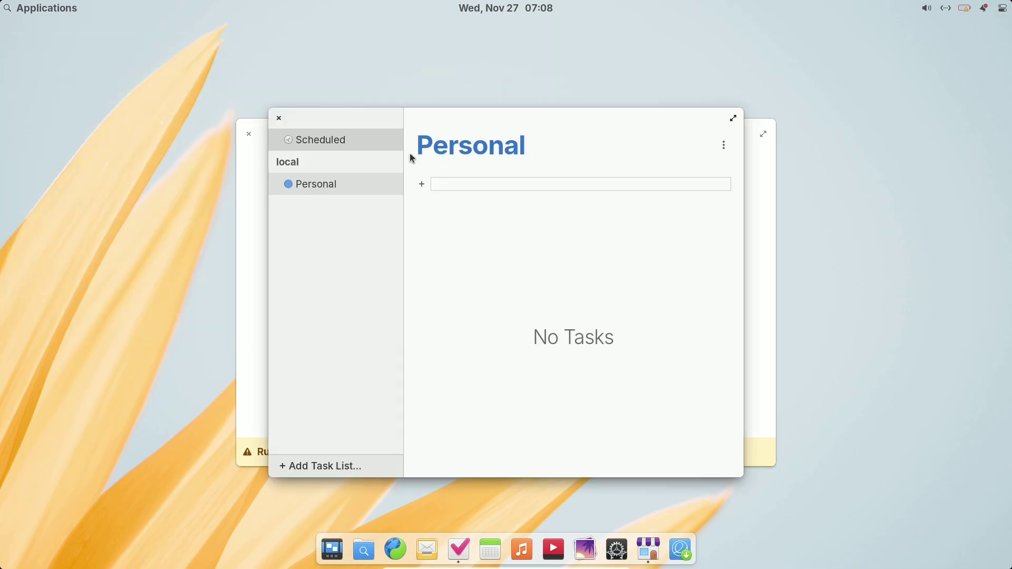
left_click(724, 146)
left_click(276, 120)
left_click(277, 120)
Step: Look at AppCenter's updates page, return to its home page and maximize the window
left_click(732, 134)
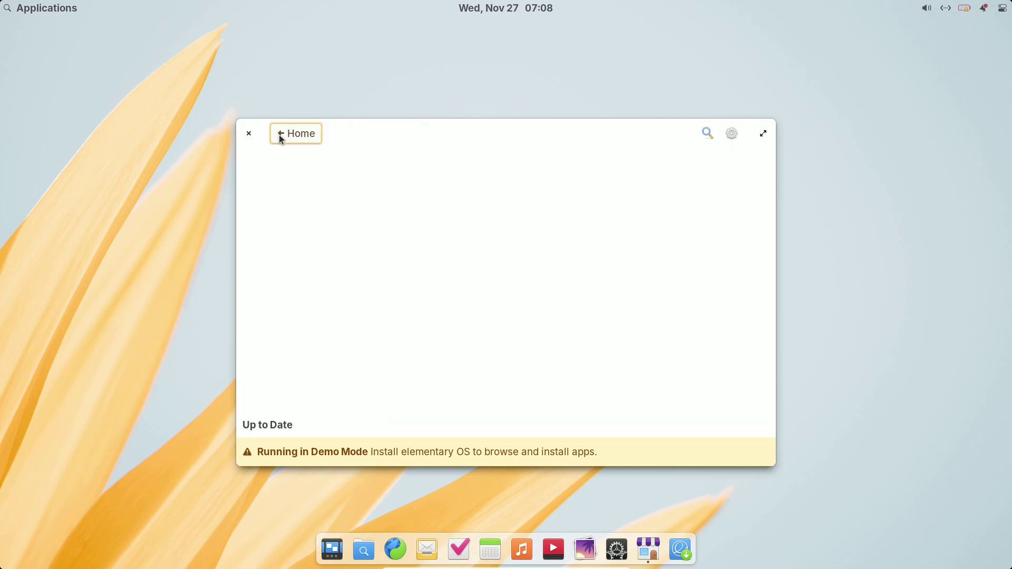
left_click(282, 135)
double_click(450, 131)
Step: View AppCenter's Internet category, restore the window from the maximized size and close AppCenter
left_click(701, 358)
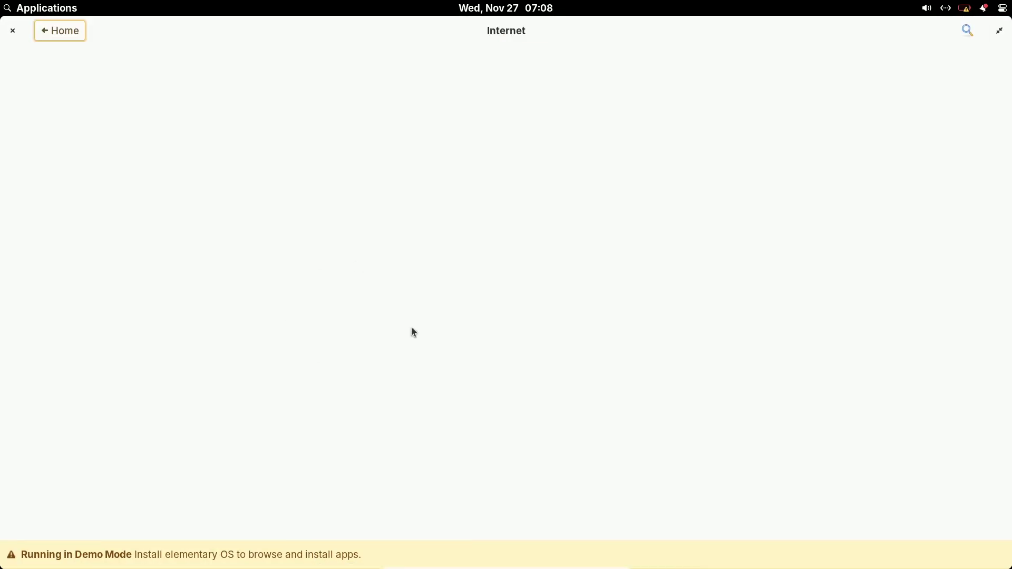
left_click(995, 31)
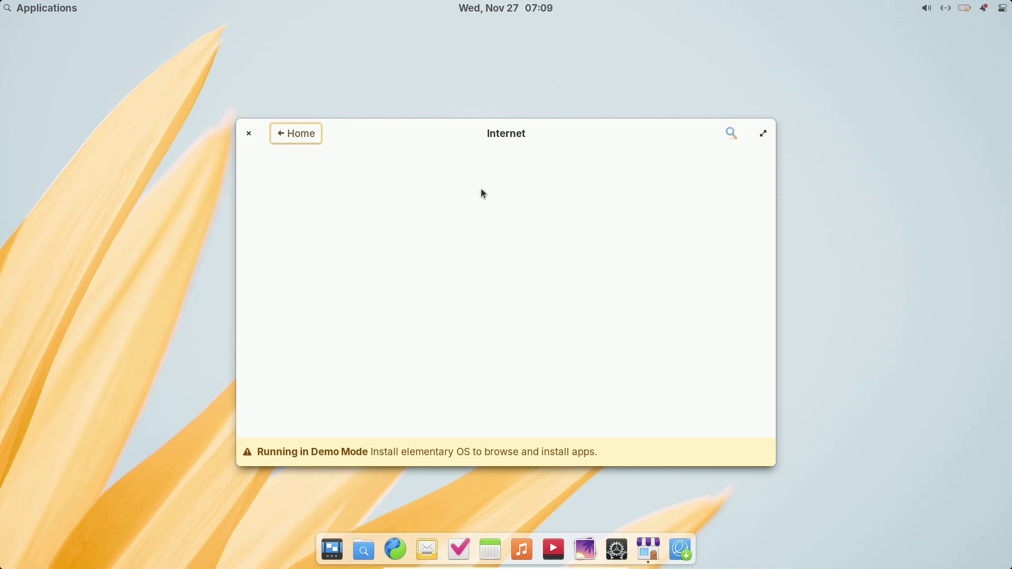
left_click(255, 137)
Step: Leave the demo session and open the quick settings with the power options on the language selection screen
left_click(996, 12)
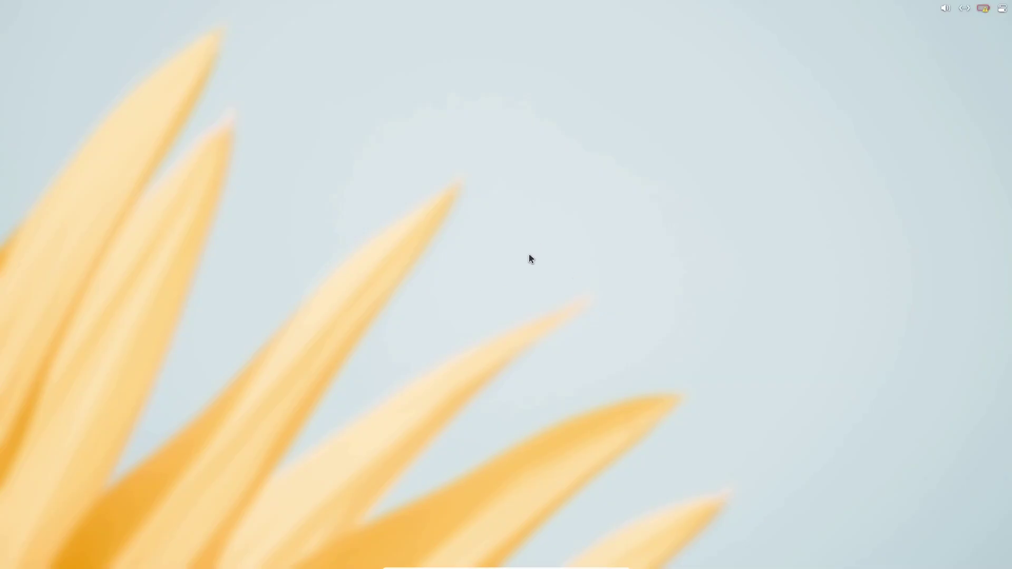
left_click(985, 9)
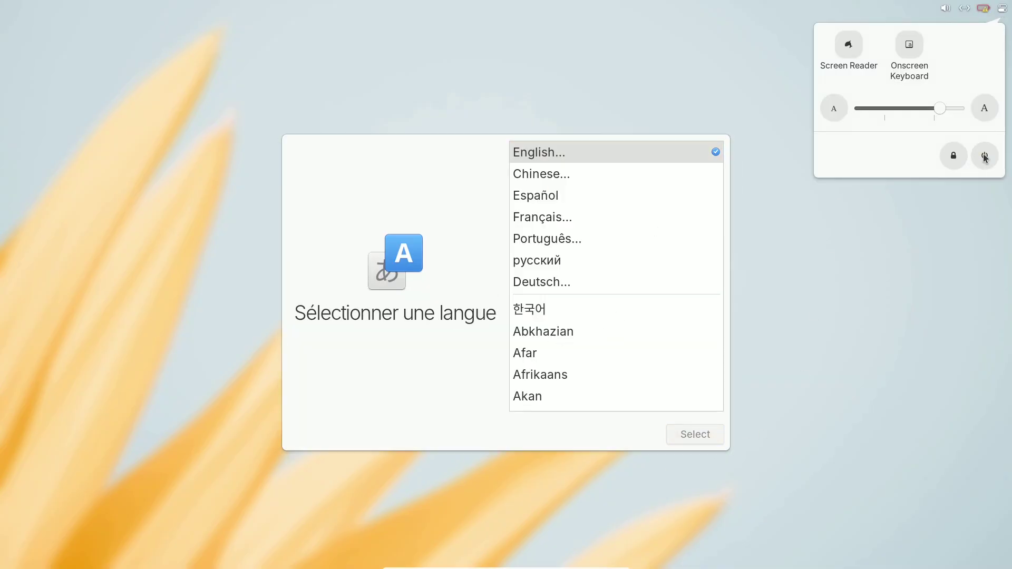